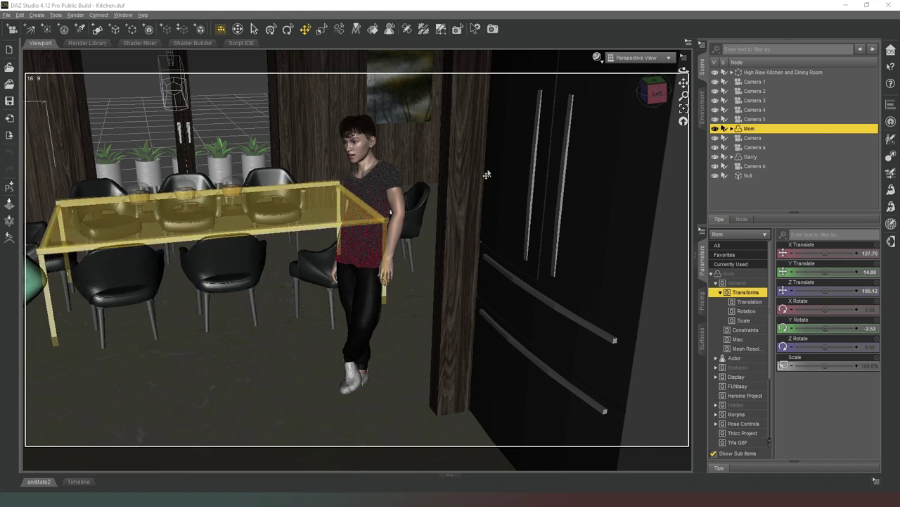
- Orbit and pan the view around the kitchen, from behind the chairs to Garry by the fridge
left_click_drag(651, 95, 686, 347)
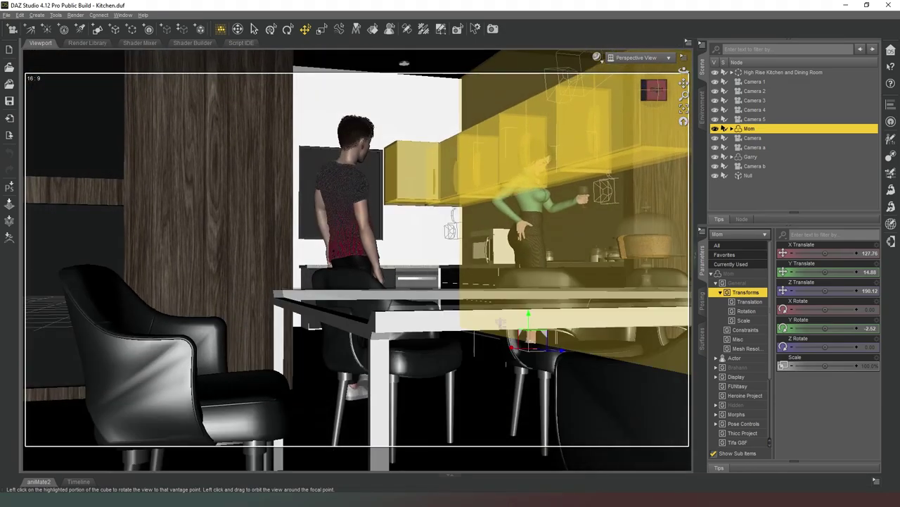
left_click(657, 95)
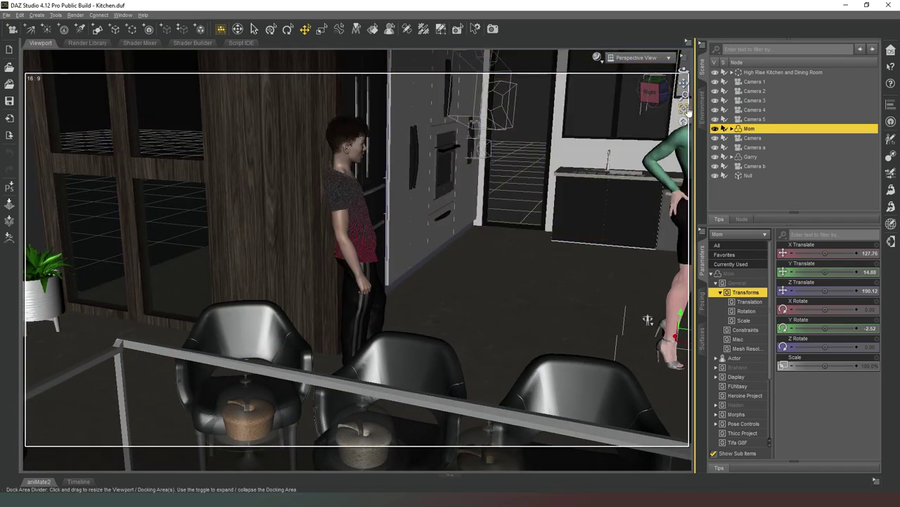
left_click(653, 93)
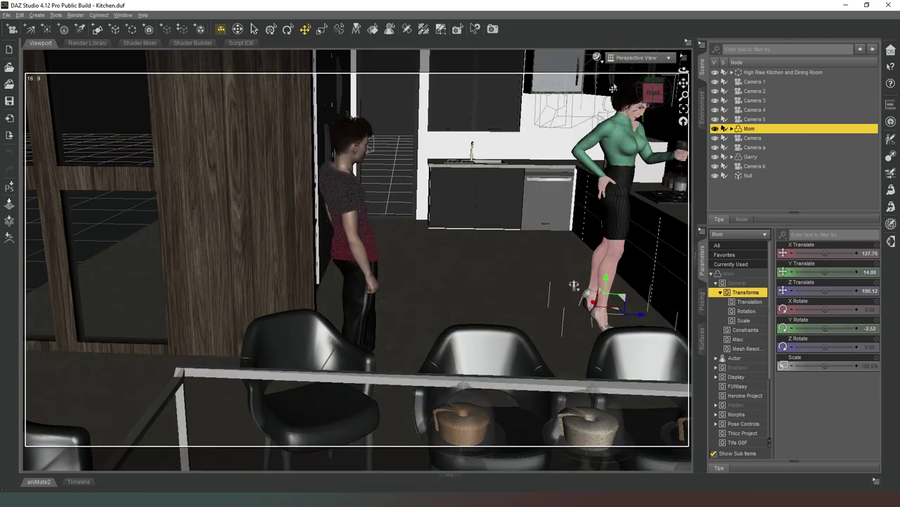
left_click(653, 92)
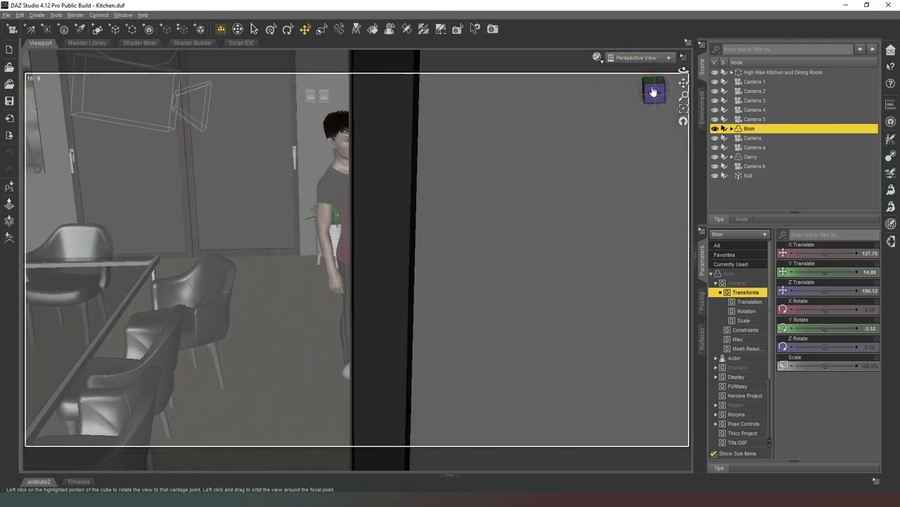
left_click_drag(683, 83, 653, 92)
left_click(653, 88)
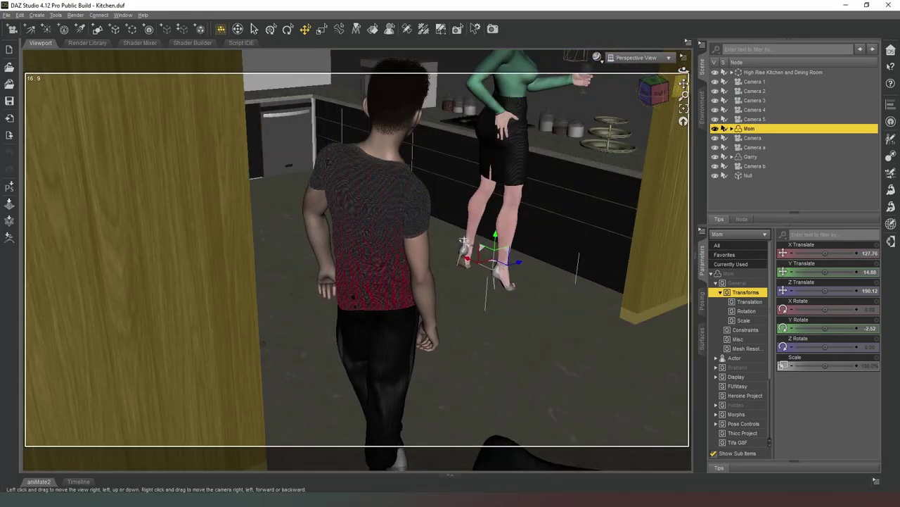
right_click_drag(684, 83, 684, 100)
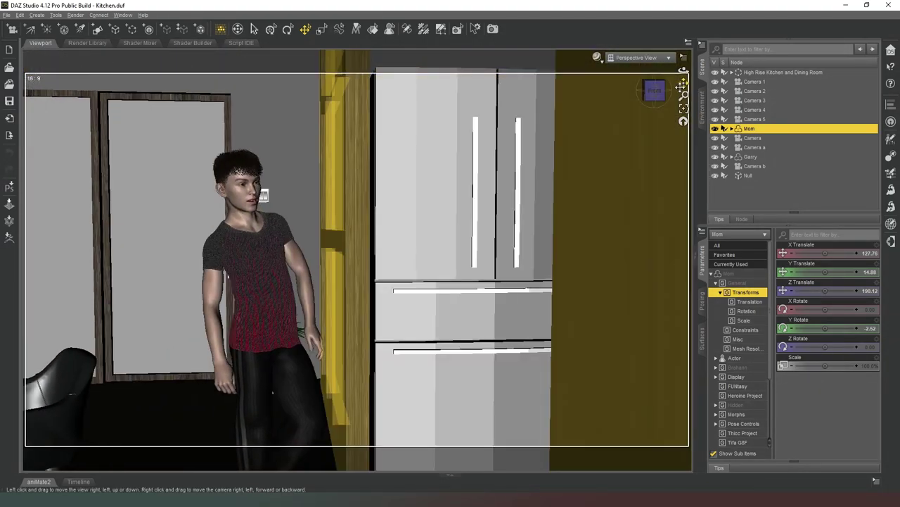
- Dolly back and orbit the view to frame Garry between the white doors and the refrigerator
left_click(654, 90)
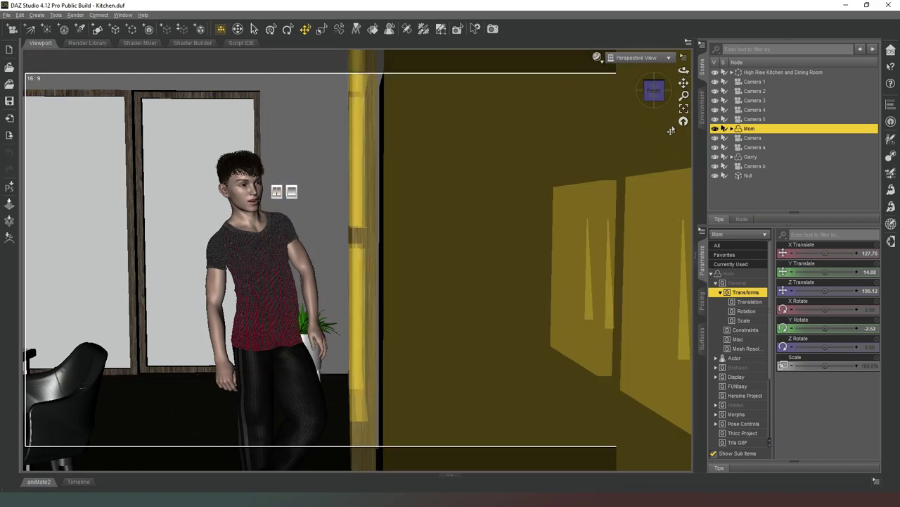
scroll(672, 131, "down", 5)
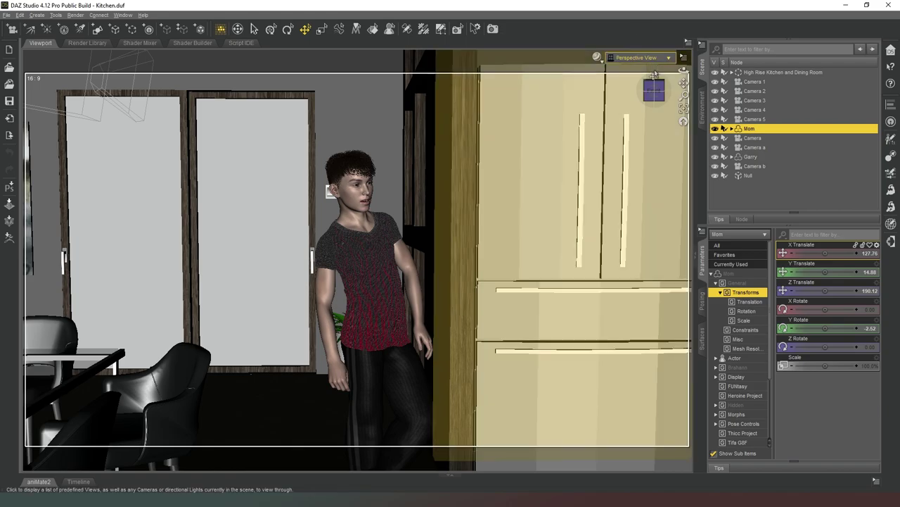
mouse_move(650, 88)
left_mouse_down()
mouse_move(605, 92)
mouse_move(643, 90)
left_mouse_up()
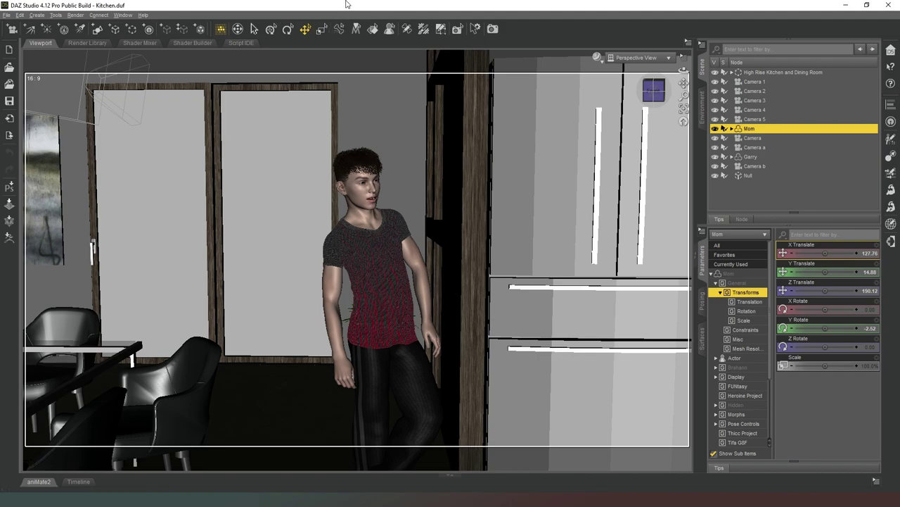
- Select Garry in the Scene pane to show his transforms (Y rotation 29.58, scale 94.1%)
left_click(750, 156)
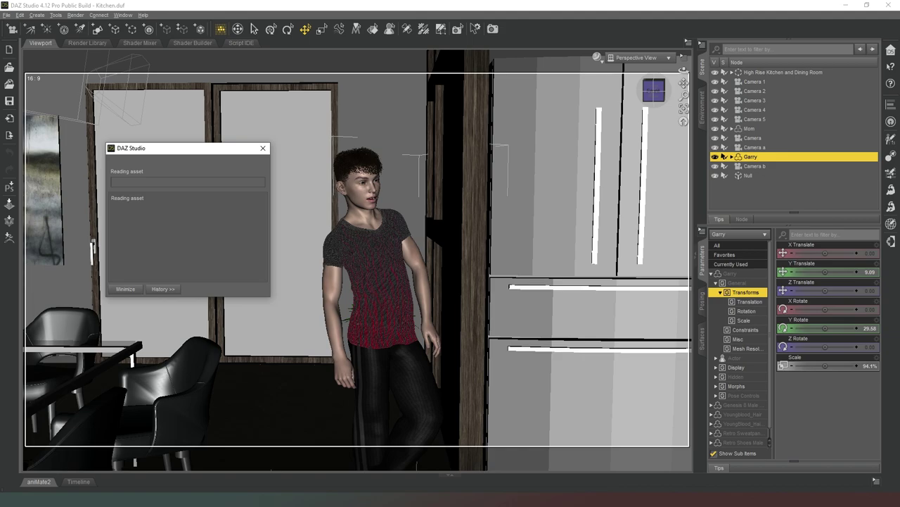
- Reset Garry to an upright pose and lower his Y Rotate from 29.58 to about 15.31
left_click(8, 185)
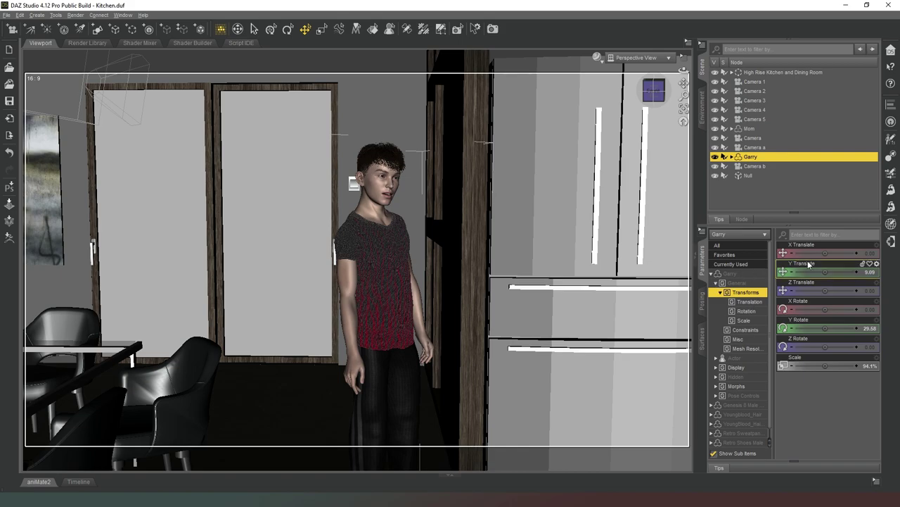
left_click_drag(825, 328, 809, 328)
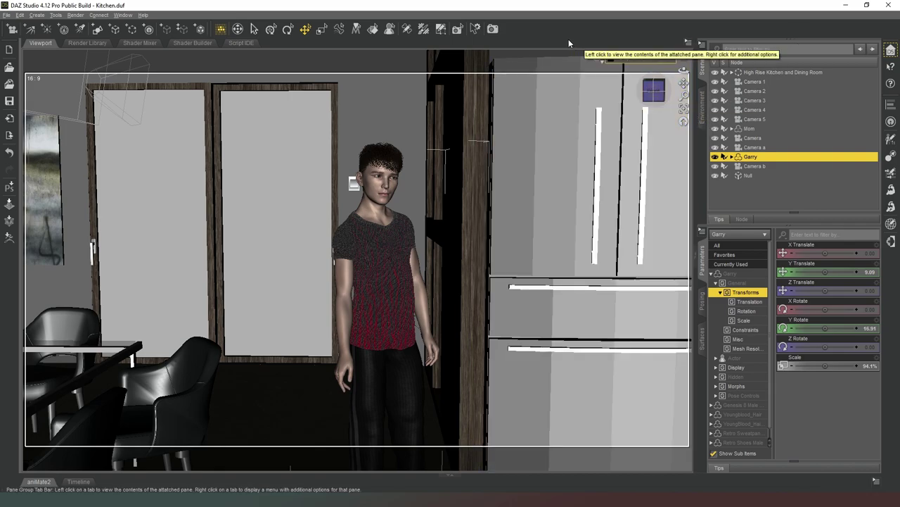
- Orbit the view to frame Garry from the front, with the dining table and paintings behind
mouse_move(655, 89)
left_mouse_down()
mouse_move(668, 93)
mouse_move(662, 102)
mouse_move(656, 93)
left_mouse_up()
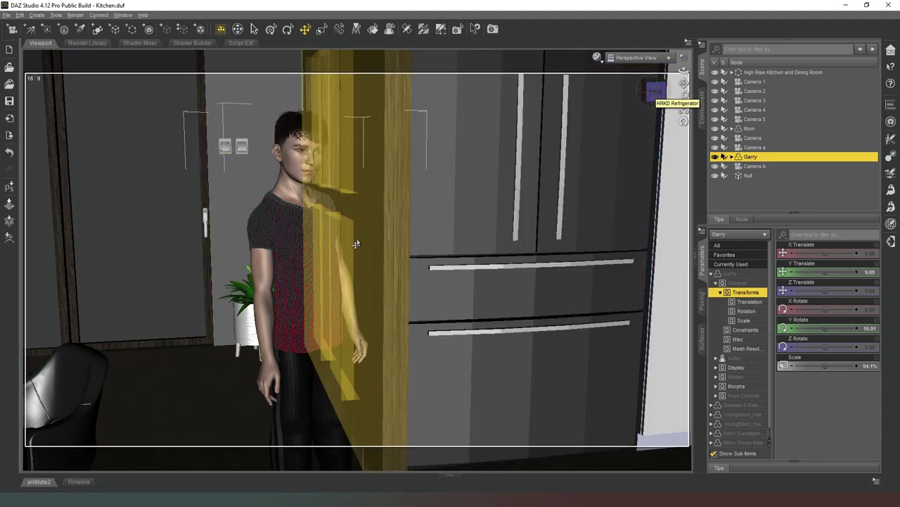
left_click_drag(658, 91, 653, 92)
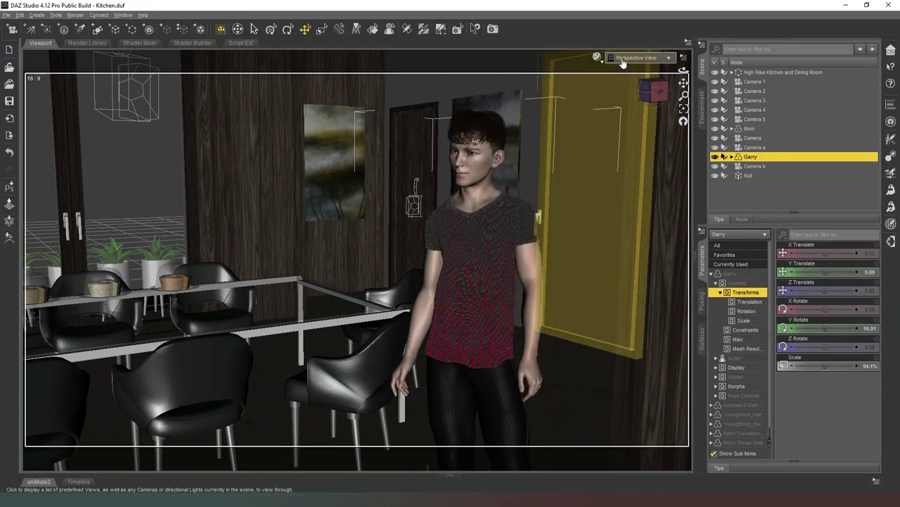
- Create a new camera using Apply Active Viewport Transforms and begin editing its name
left_click(11, 30)
left_click(432, 306)
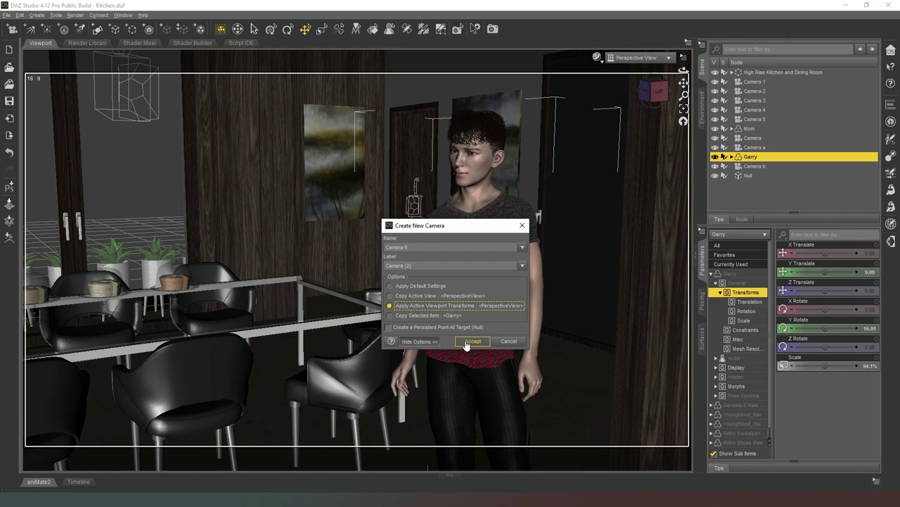
left_click(469, 342)
left_click(467, 298)
double_click(407, 248)
left_click(410, 248)
- Name the new camera Camera c and turn its Depth of Field on
double_click(408, 265)
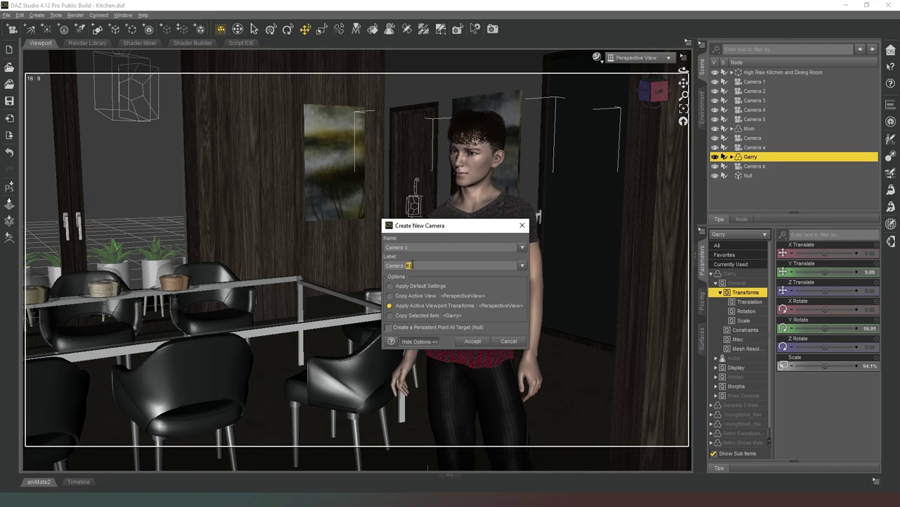
left_click(473, 341)
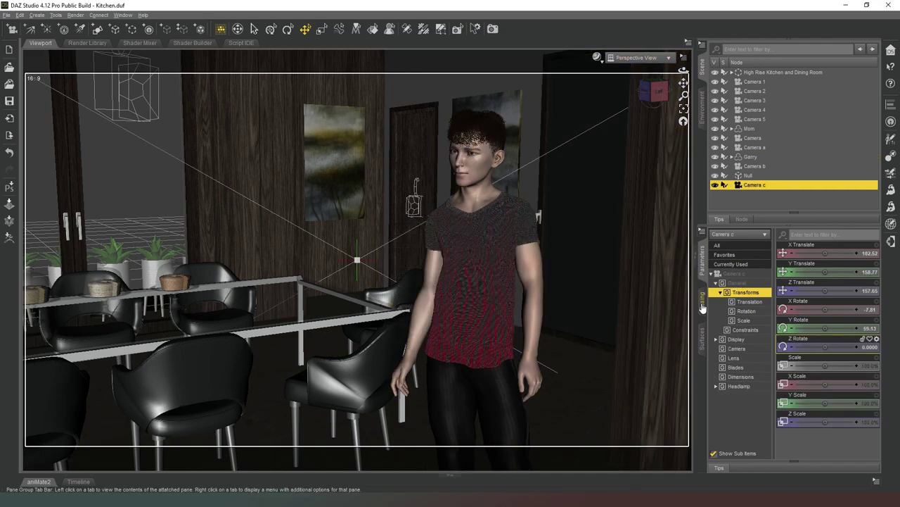
left_click(738, 350)
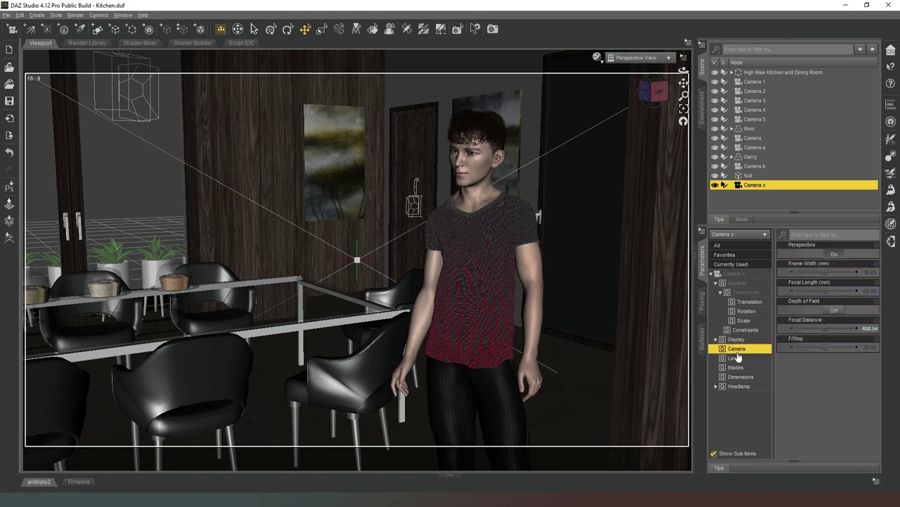
left_click(835, 311)
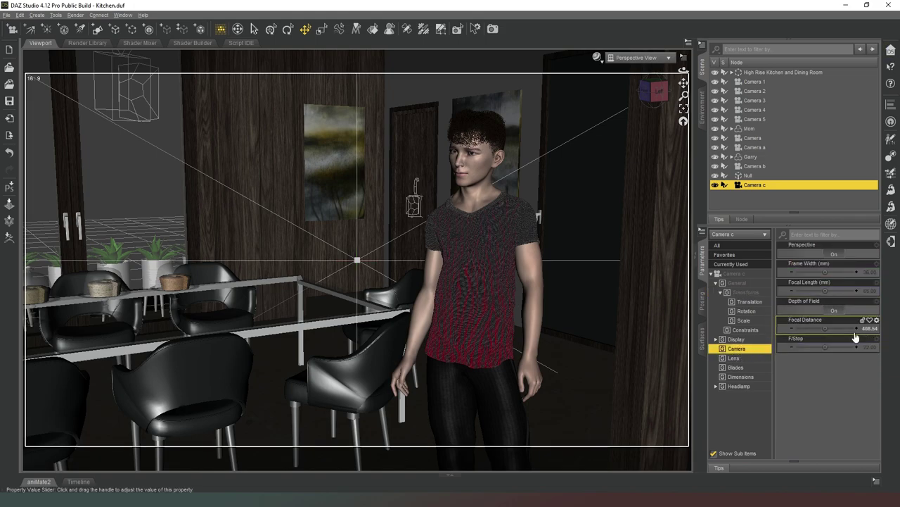
left_click(649, 57)
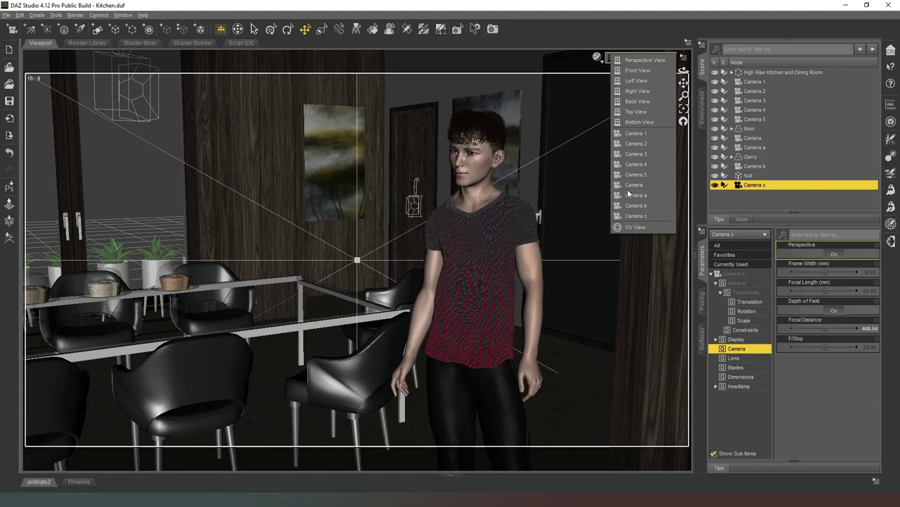
- Set Camera c's focal distance to about 239.23 while checking the focal plane, then view through Camera c
left_click(644, 61)
mouse_move(650, 88)
left_mouse_down()
mouse_move(629, 92)
mouse_move(654, 93)
left_mouse_up()
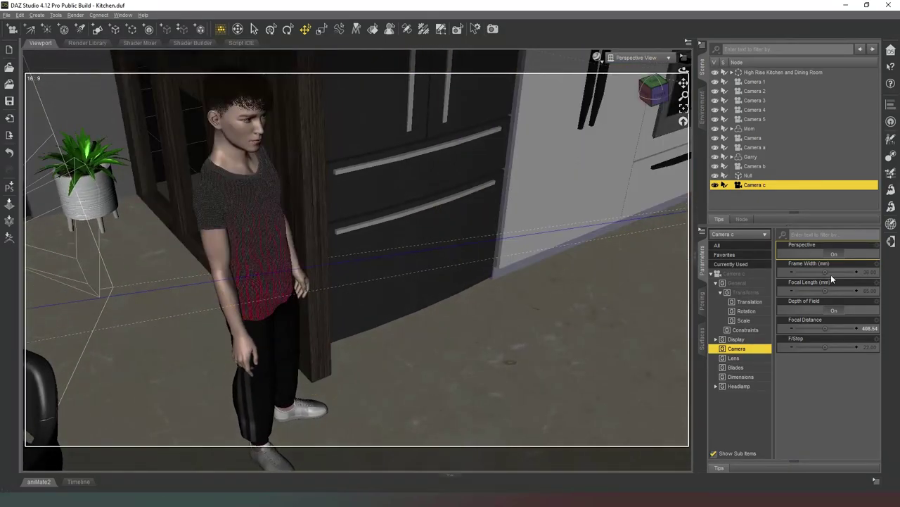
left_click_drag(830, 327, 724, 160)
left_click_drag(563, 176, 535, 181, "alt")
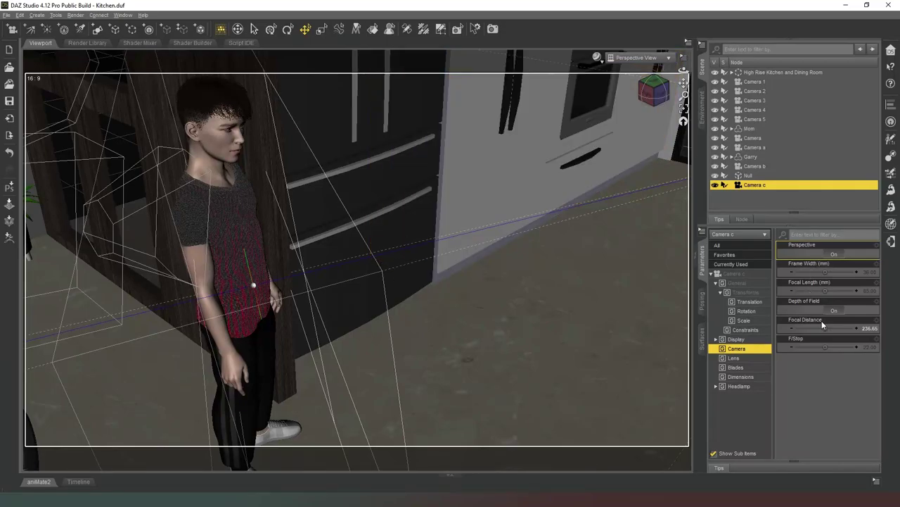
left_click_drag(830, 328, 838, 328)
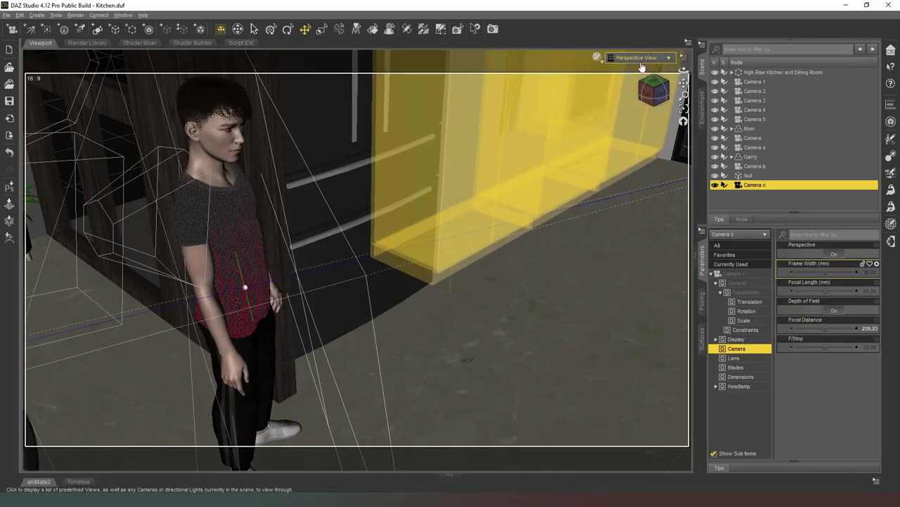
left_click(641, 59)
left_click(636, 223)
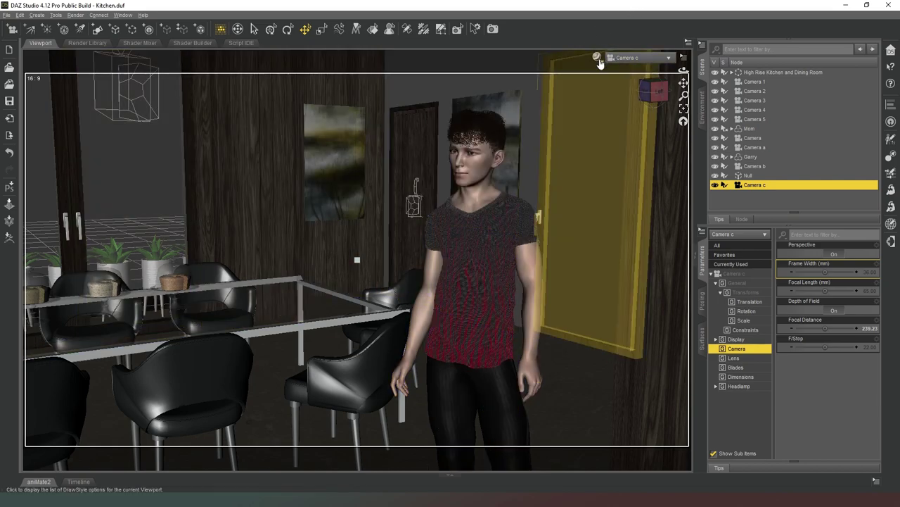
- Switch the viewport DrawStyle to NVIDIA Iray and let the live preview render
left_click(598, 59)
left_click(589, 171)
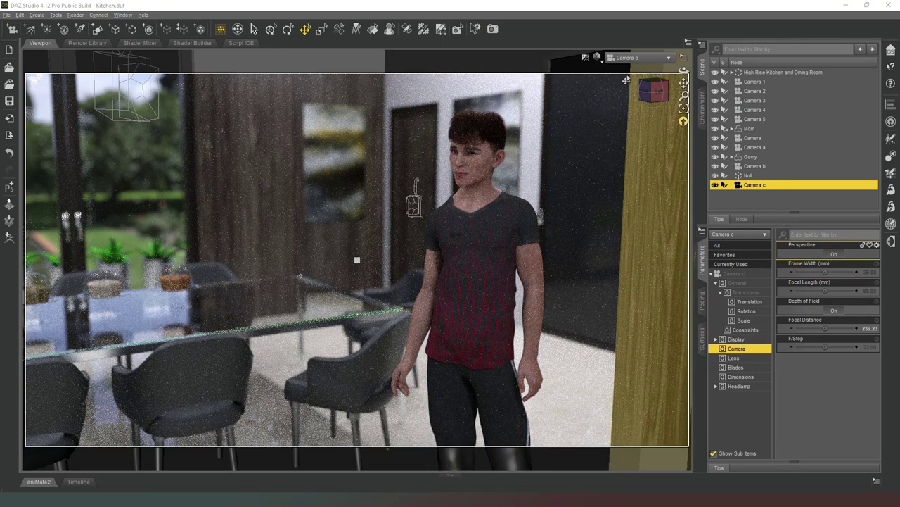
left_click(598, 59)
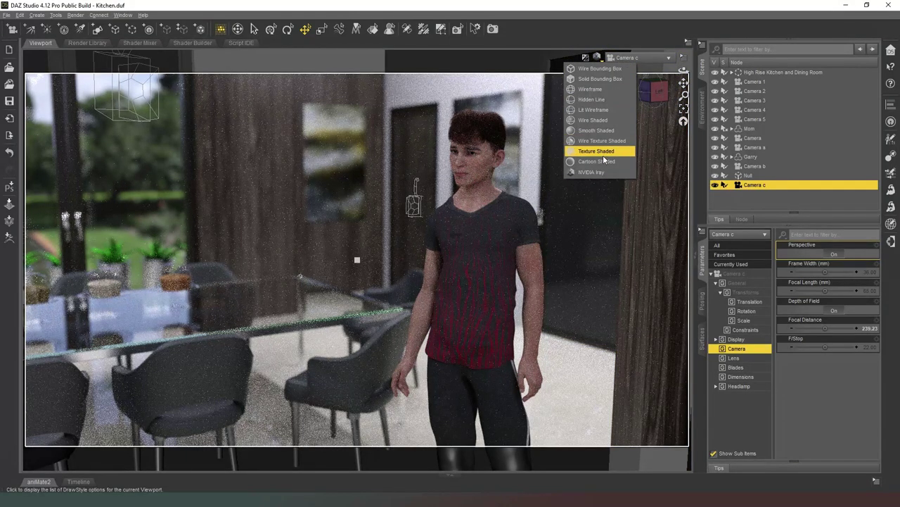
- Add a new Plane primitive of size 5 m to the scene
key("Escape")
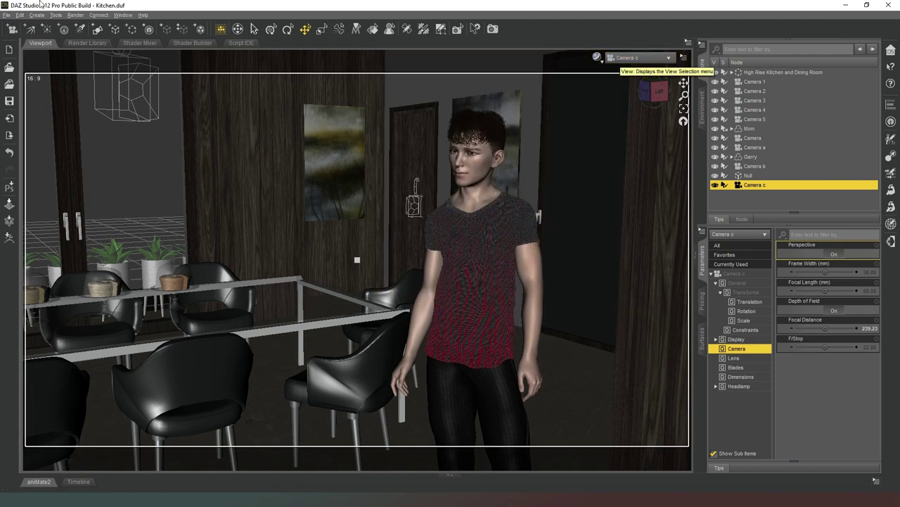
left_click(96, 30)
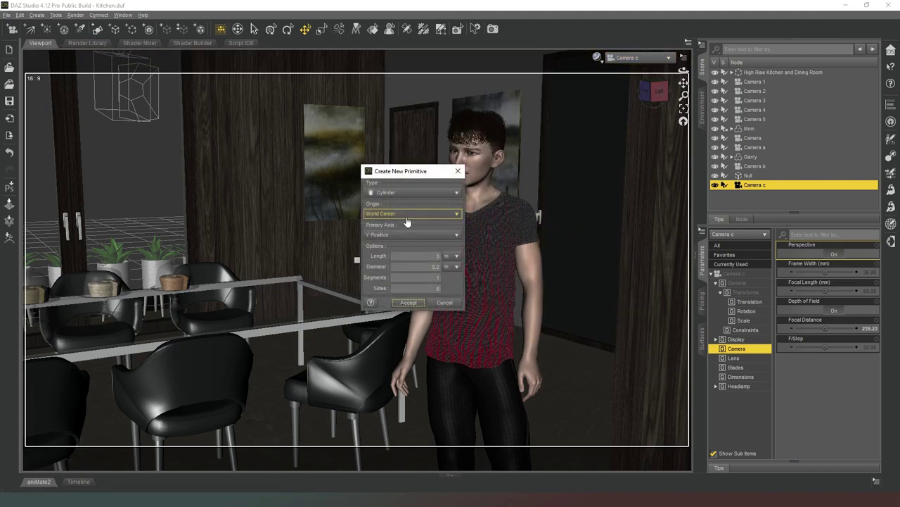
left_click(412, 193)
left_click(391, 234)
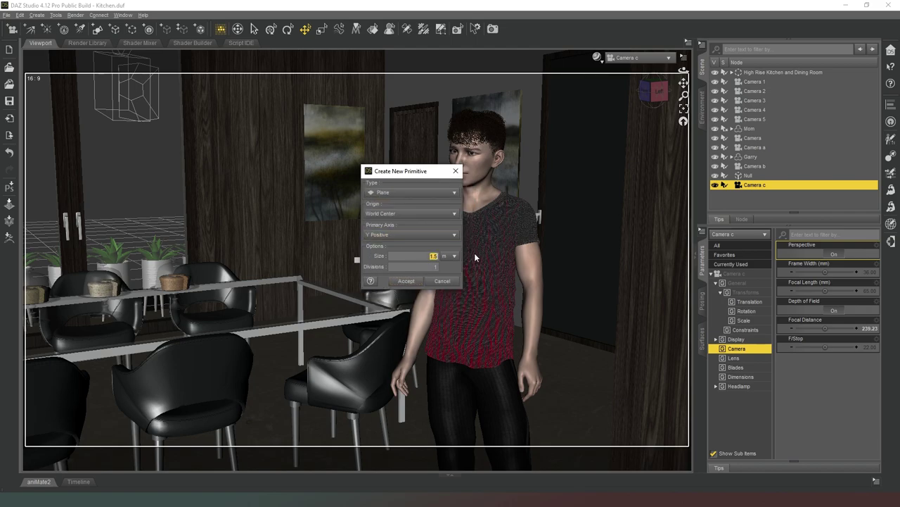
type("5")
left_click(417, 280)
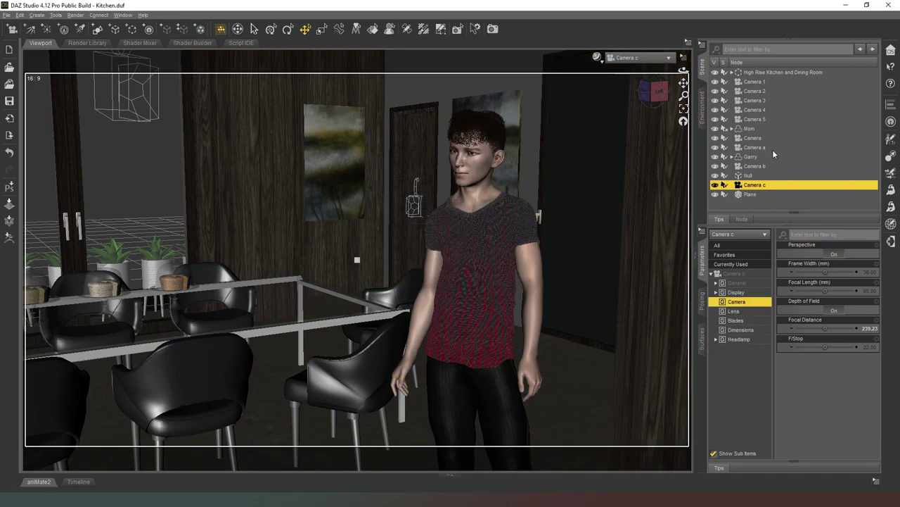
- Compare Garry's and the Plane's transforms, then raise the Plane to Y 196.49 below the ceiling
left_click(752, 156)
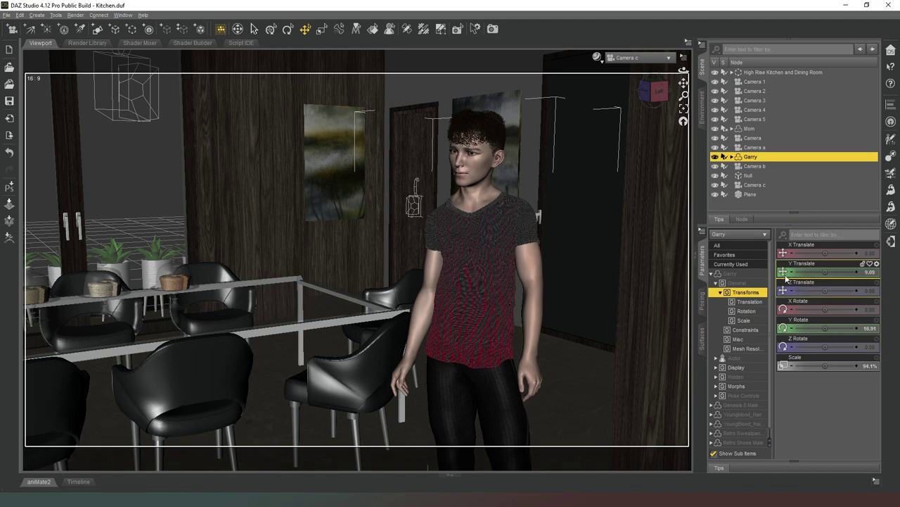
left_click(752, 195)
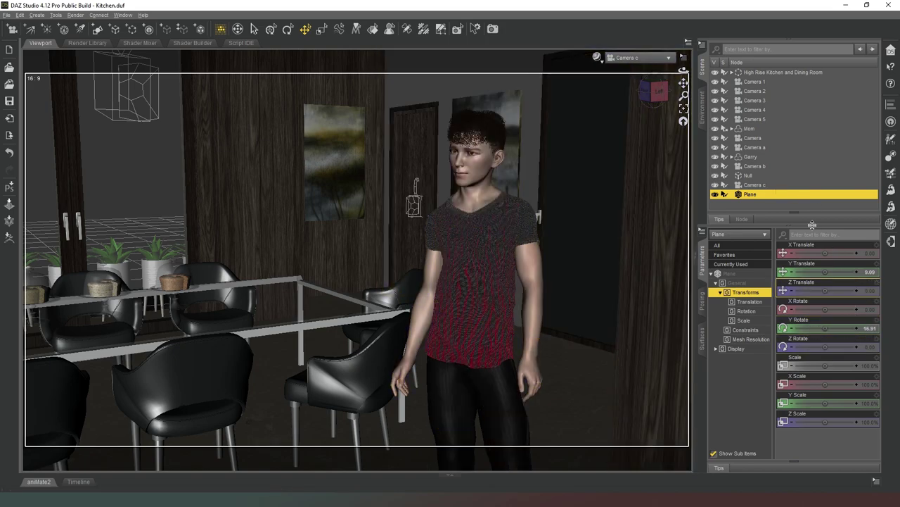
left_click(752, 157)
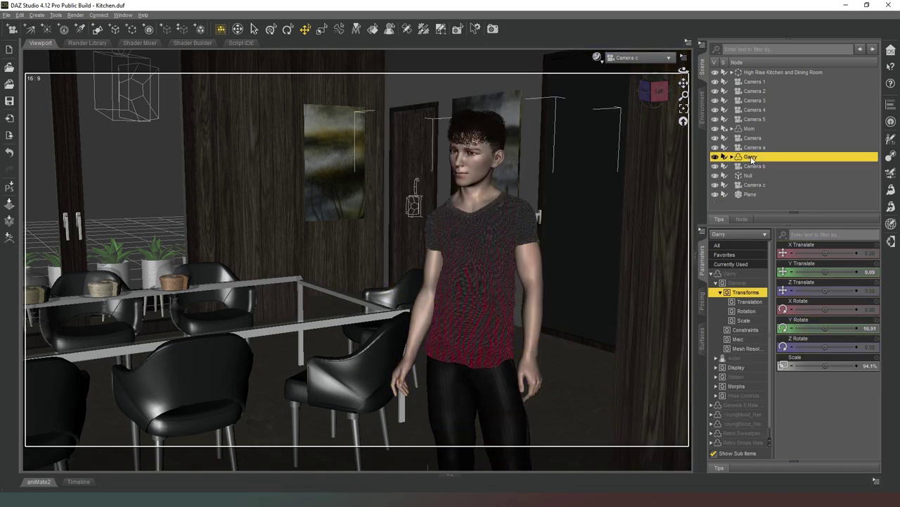
left_click(751, 195)
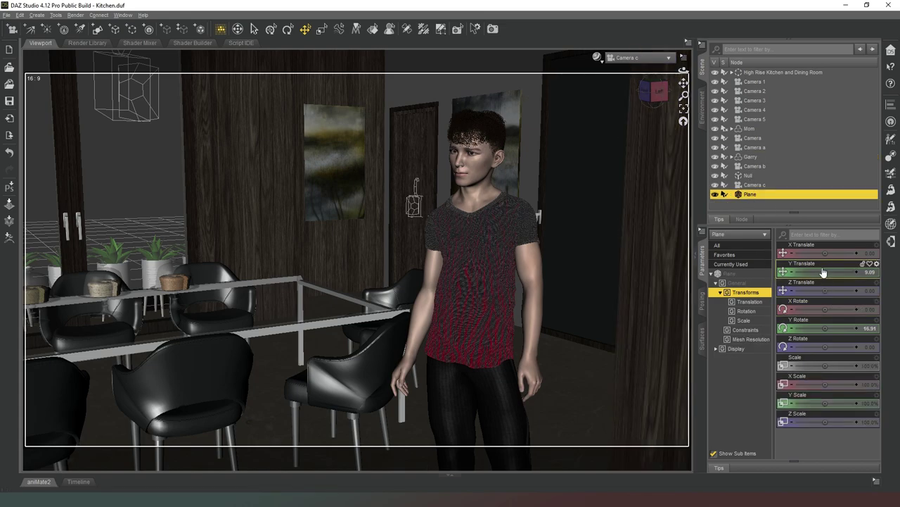
left_click_drag(827, 272, 857, 271)
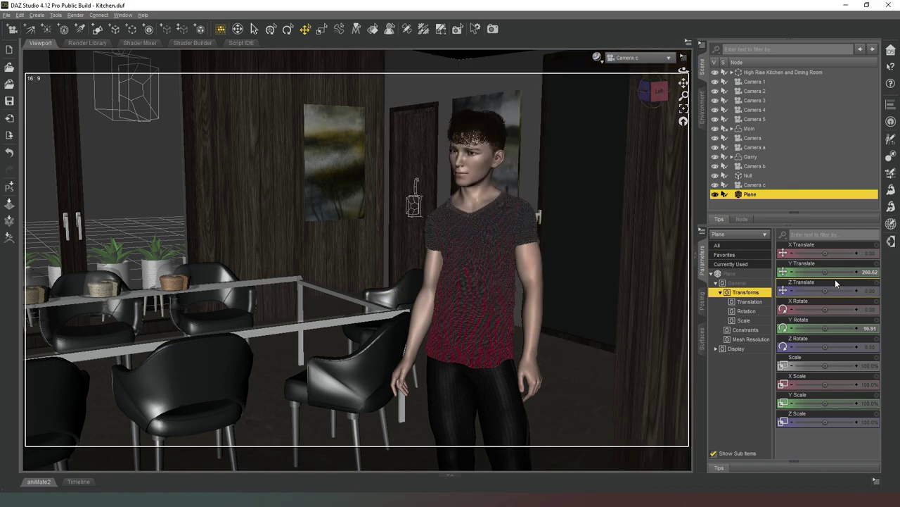
left_click_drag(824, 272, 821, 272)
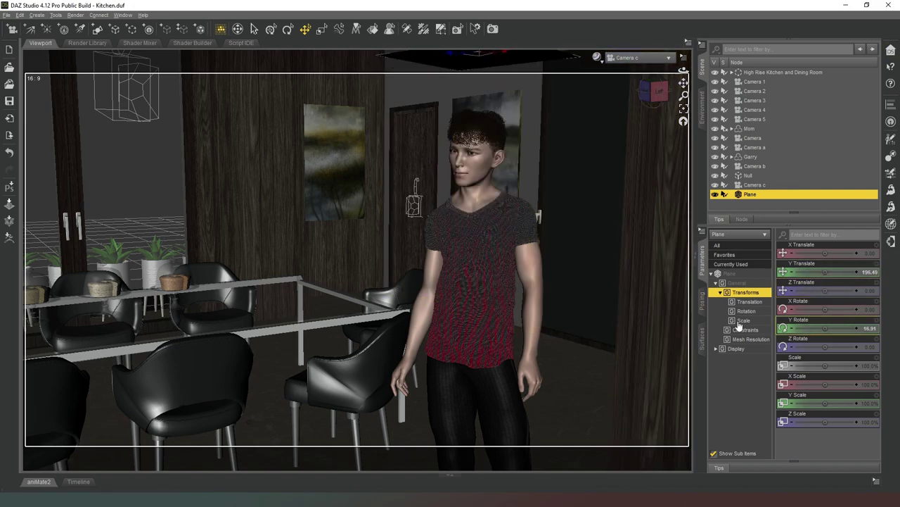
left_click(701, 340)
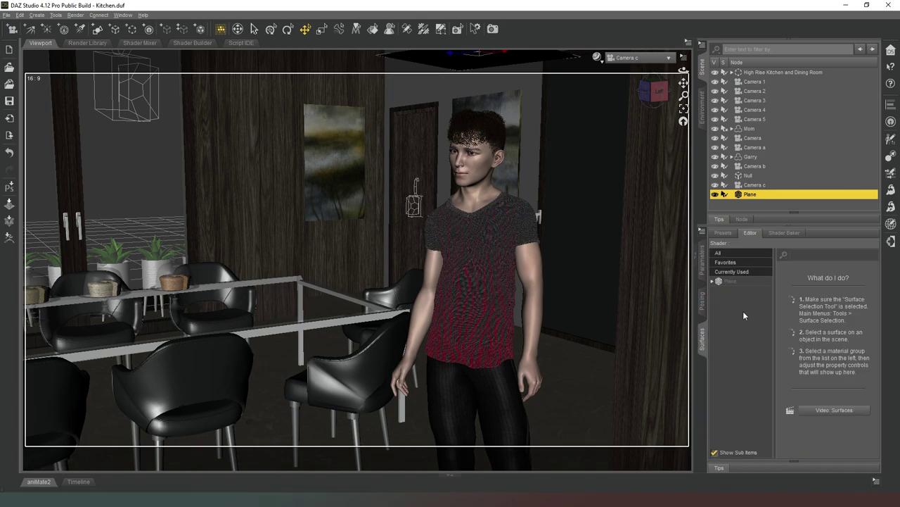
- Make the Plane's Default surface emission colour pure white and switch the viewport to NVIDIA Iray
left_click(712, 281)
left_click(717, 290)
left_click(742, 346)
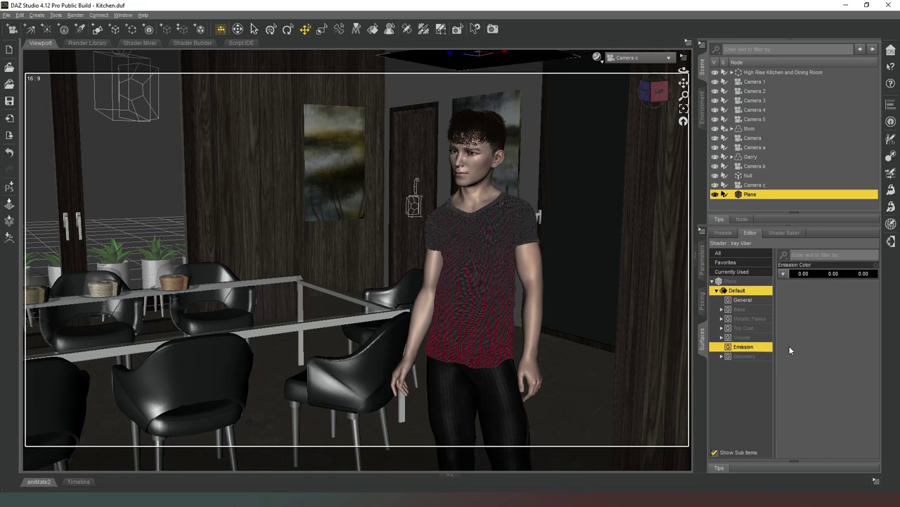
left_click(825, 278)
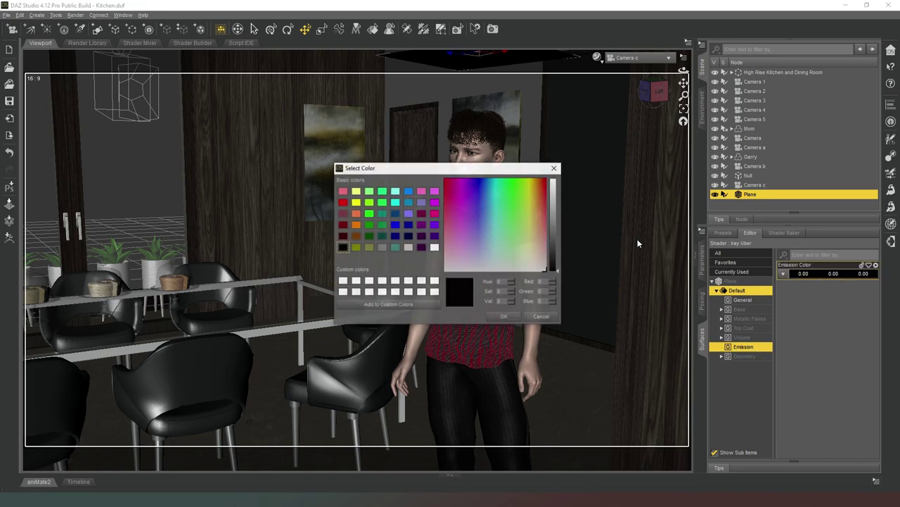
left_click(554, 181)
left_click(503, 316)
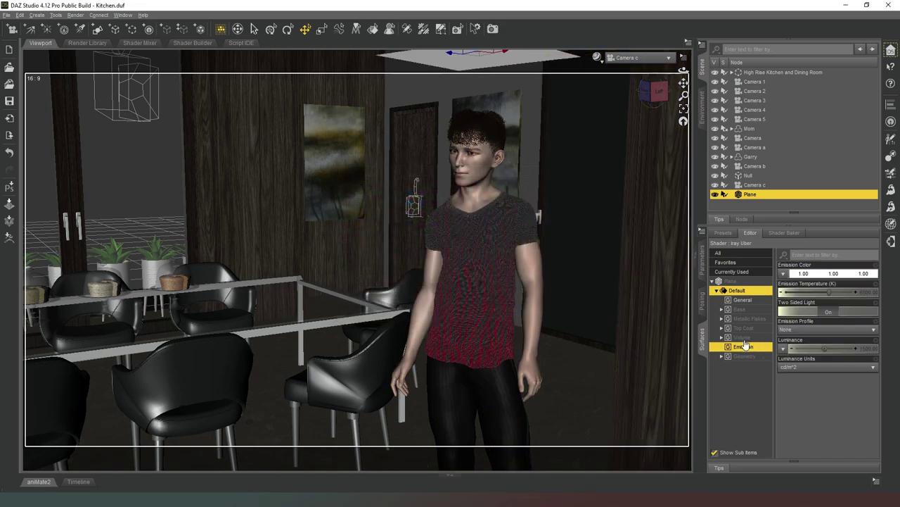
left_click(597, 58)
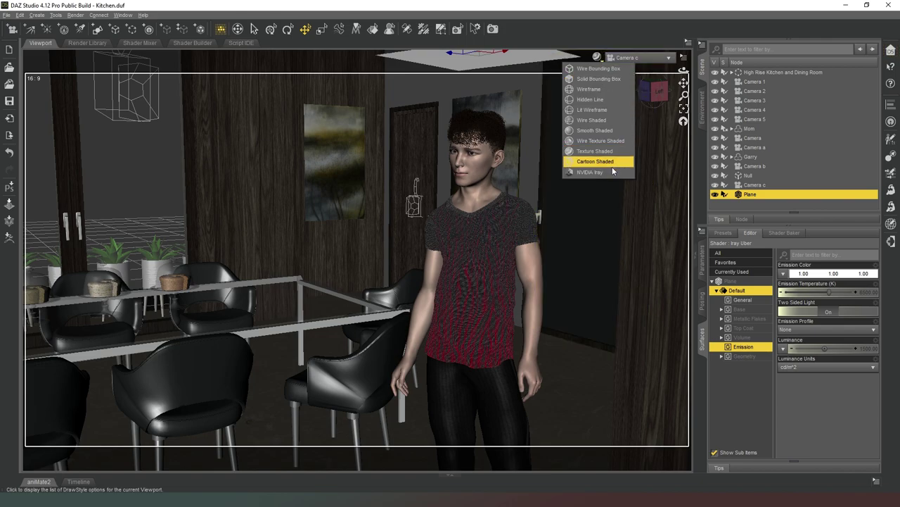
left_click(612, 171)
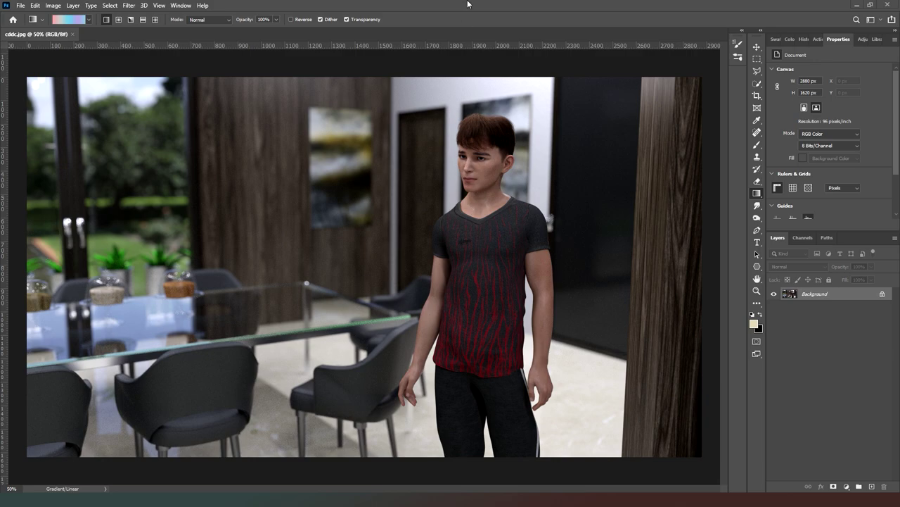
- Zoom in and back out on the opened render to inspect its noise
scroll(306, 176, "up", 3, "alt")
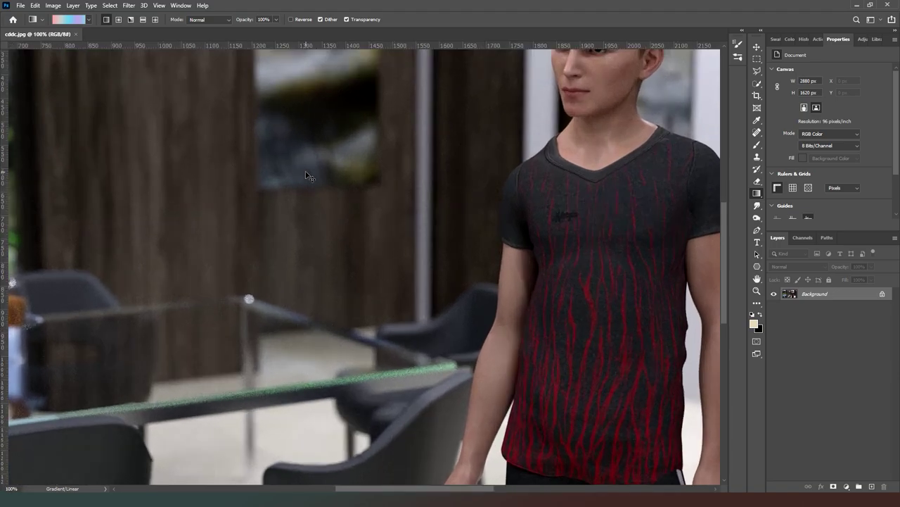
scroll(308, 176, "down", 3, "alt")
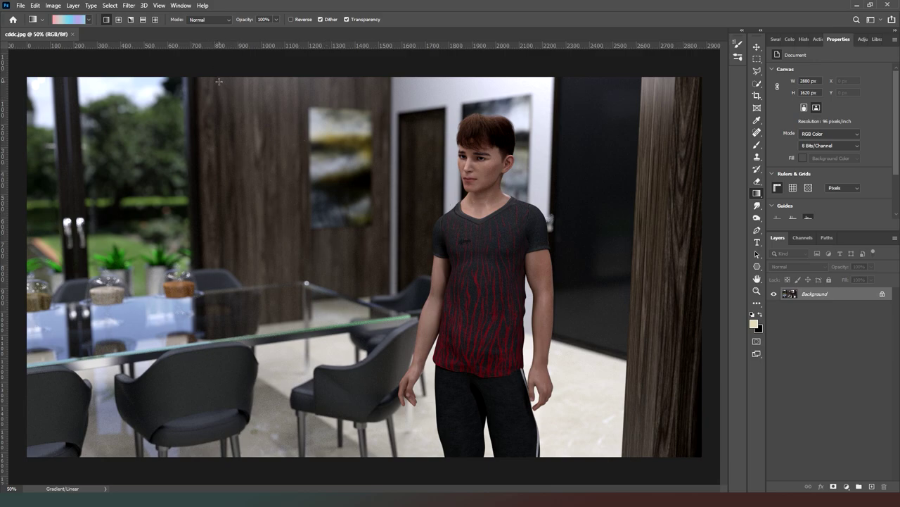
- Apply Filter > Noise > Despeckle to reduce the render's grain
left_click(129, 5)
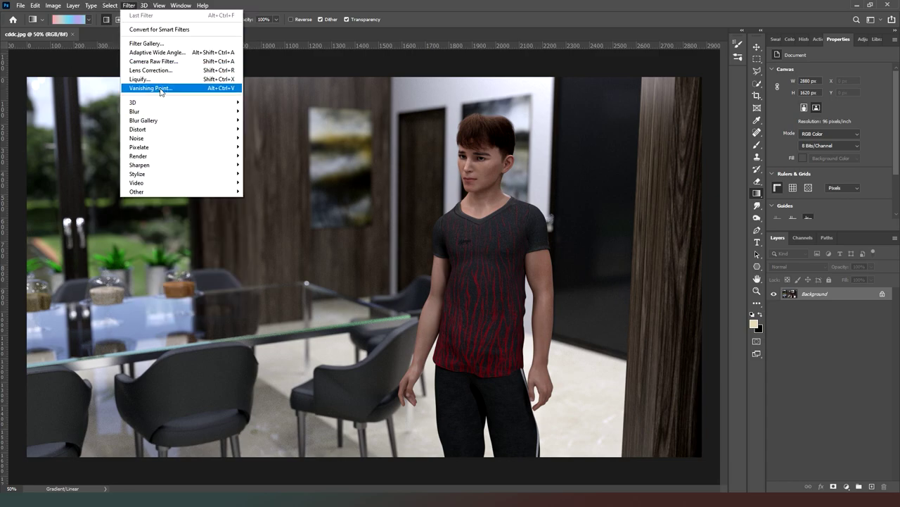
mouse_move(159, 132)
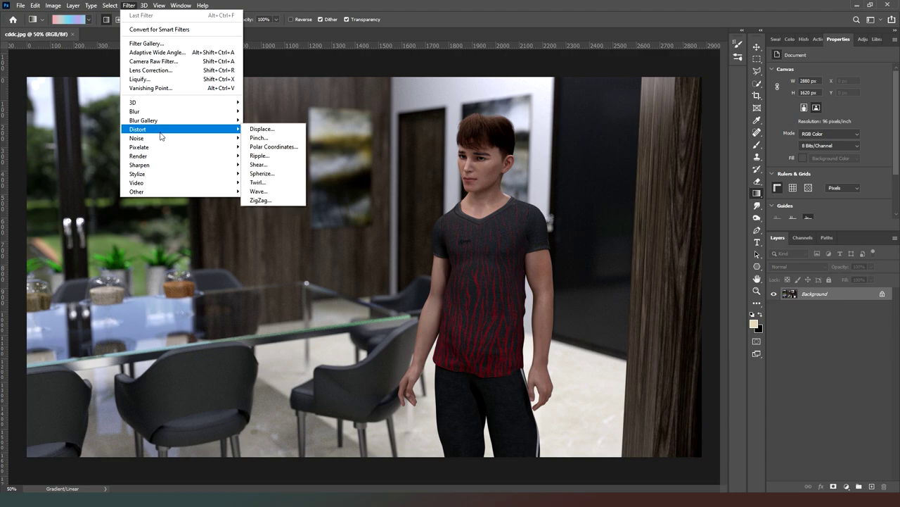
left_click(263, 147)
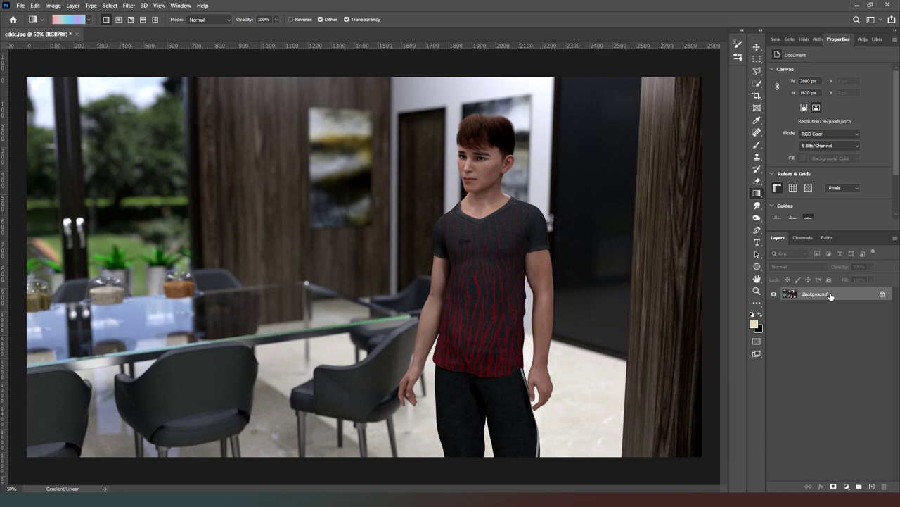
- Duplicate the background to Layer 1 and apply a Threshold at level 154
key("ctrl+j")
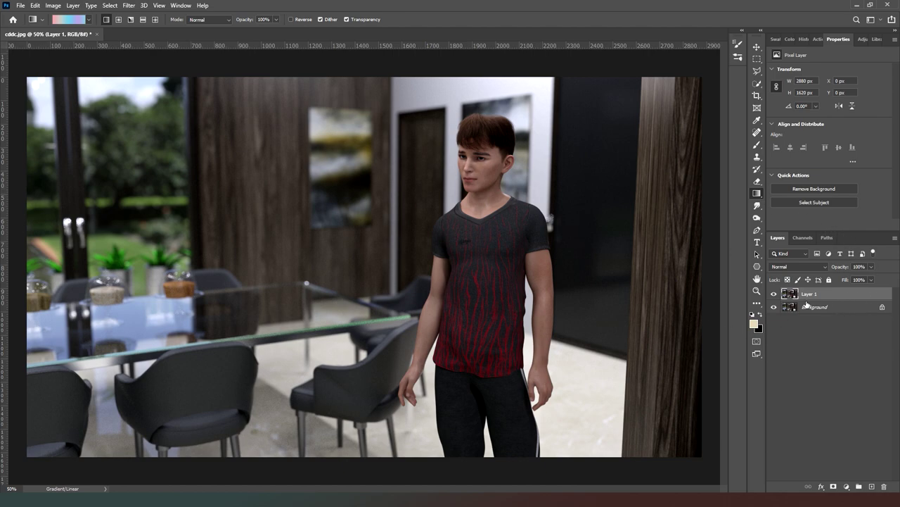
left_click(58, 5)
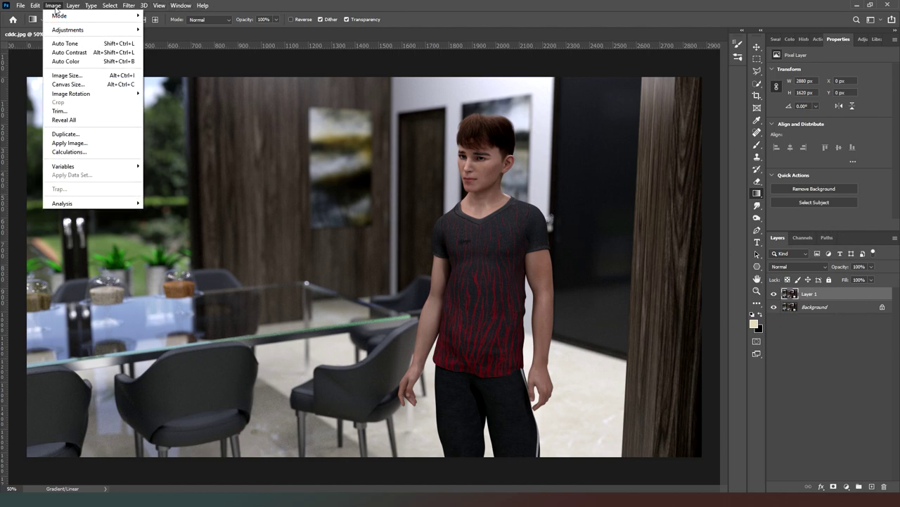
mouse_move(98, 35)
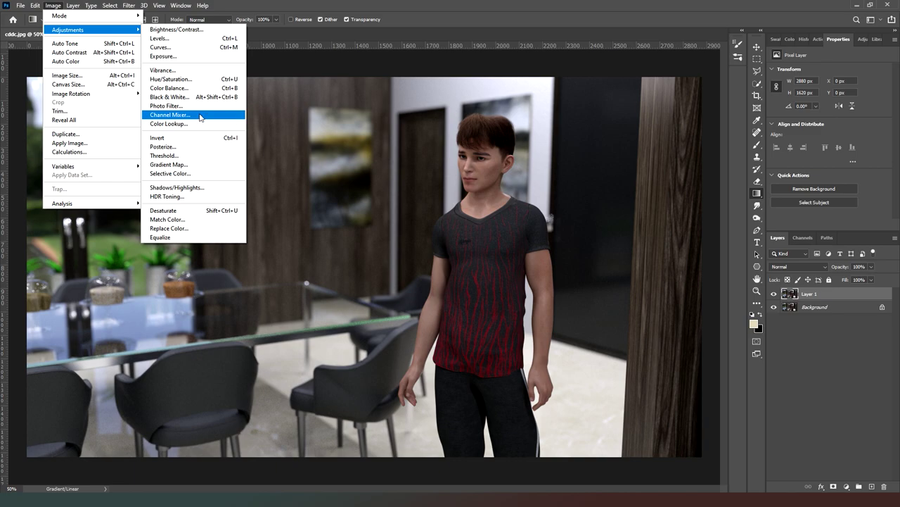
left_click(189, 156)
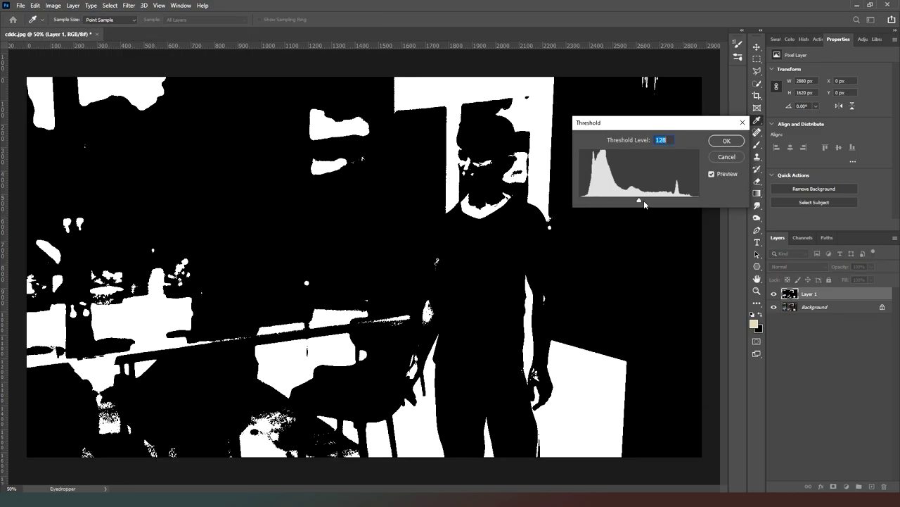
mouse_move(639, 200)
left_mouse_down()
mouse_move(661, 202)
mouse_move(653, 202)
left_mouse_up()
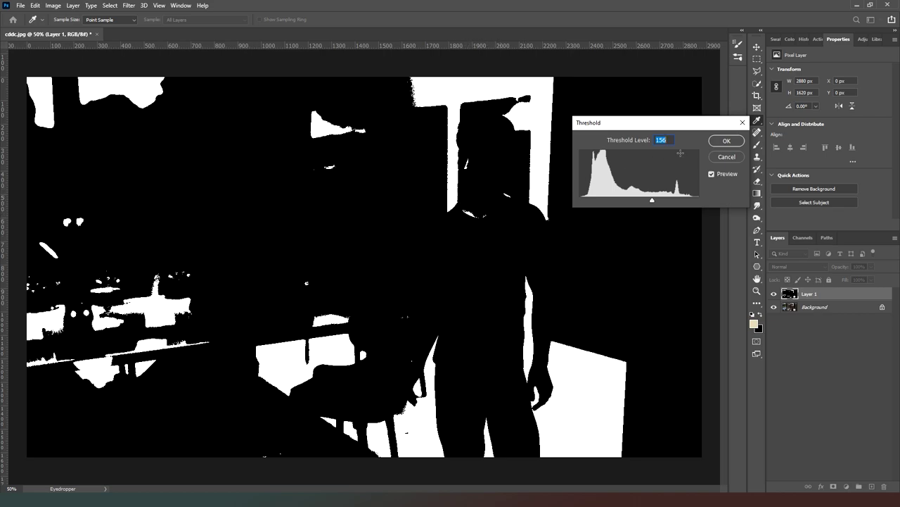
left_click_drag(653, 202, 651, 202)
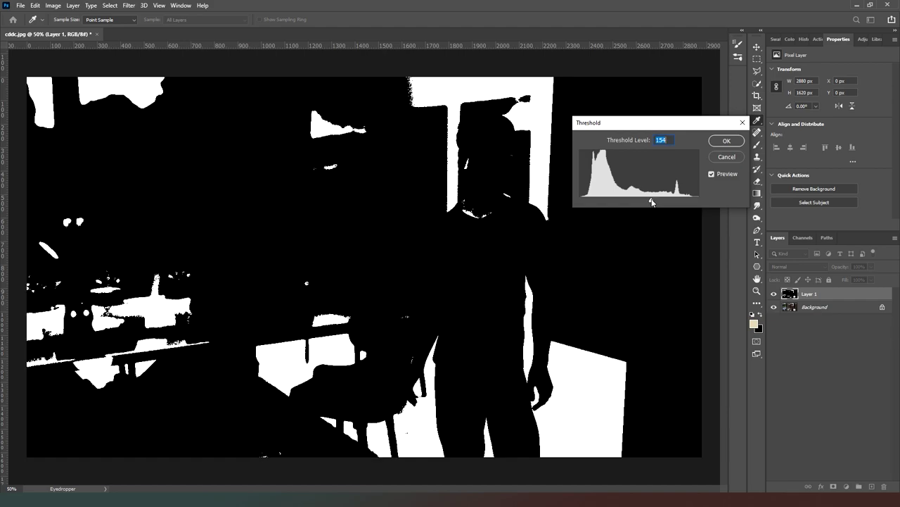
left_click(729, 144)
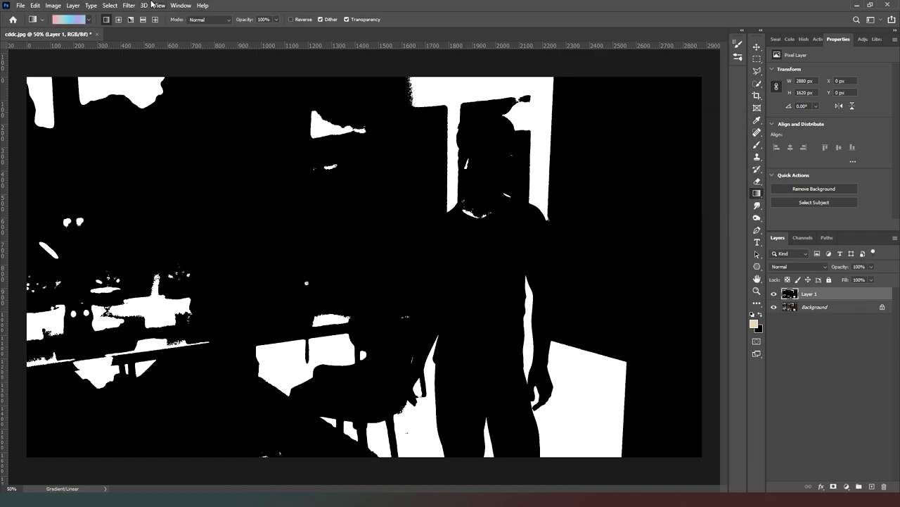
- Apply a Gaussian Blur with a 4.8-pixel radius to Layer 1
left_click(128, 5)
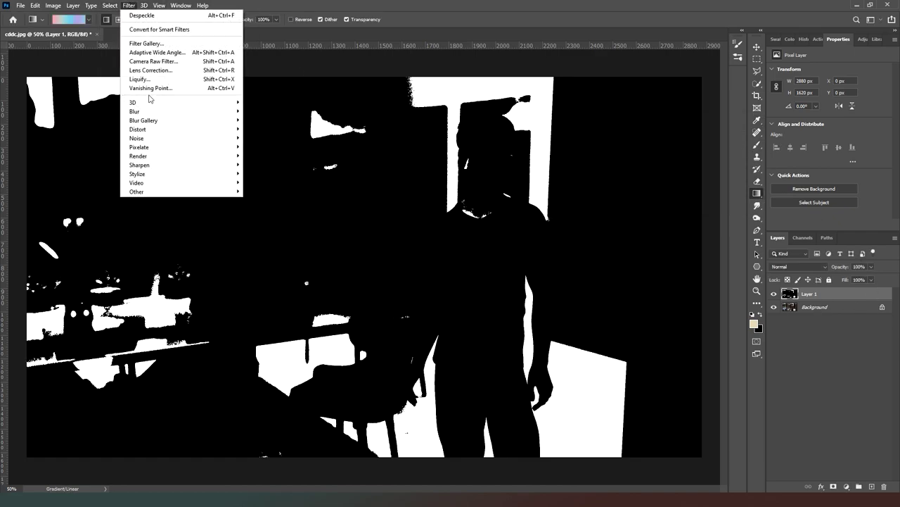
mouse_move(156, 112)
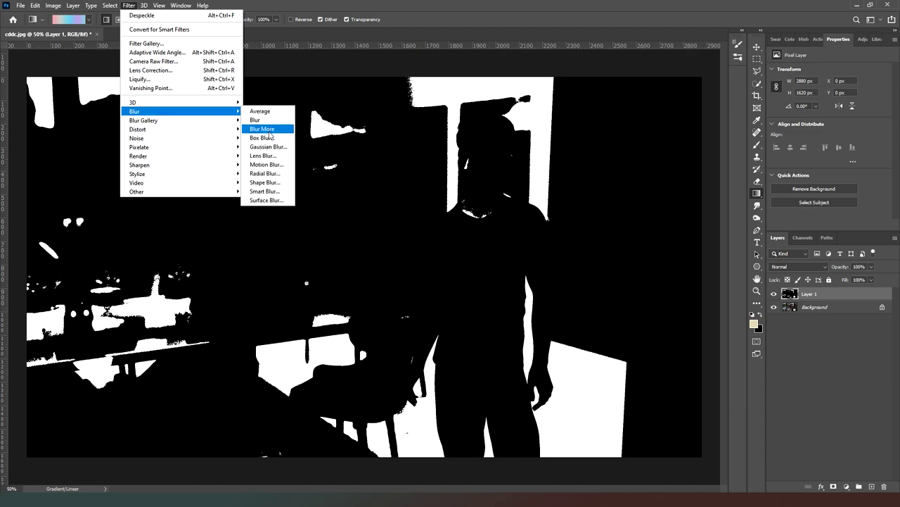
left_click(270, 147)
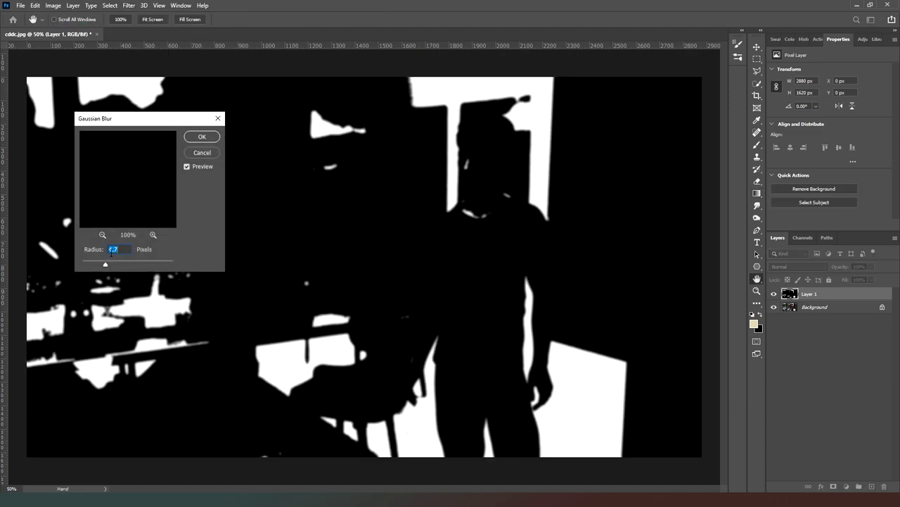
left_click_drag(107, 266, 113, 266)
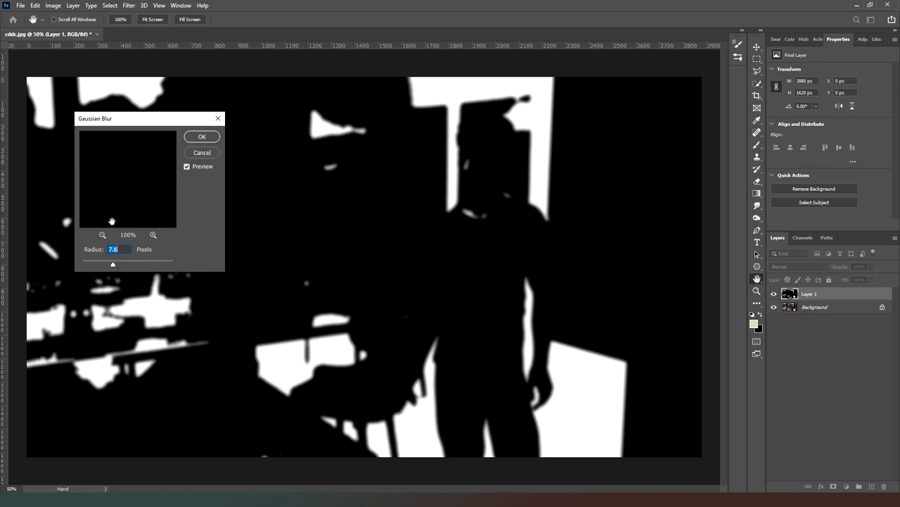
left_click_drag(110, 266, 113, 268)
left_click(128, 249)
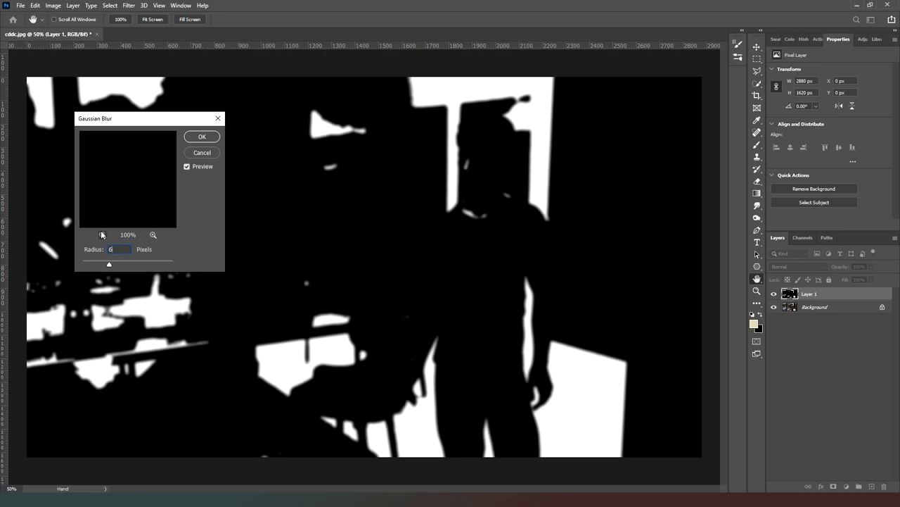
type("4.8")
key("Return")
- Set Layer 1's blend mode to Screen
key("g")
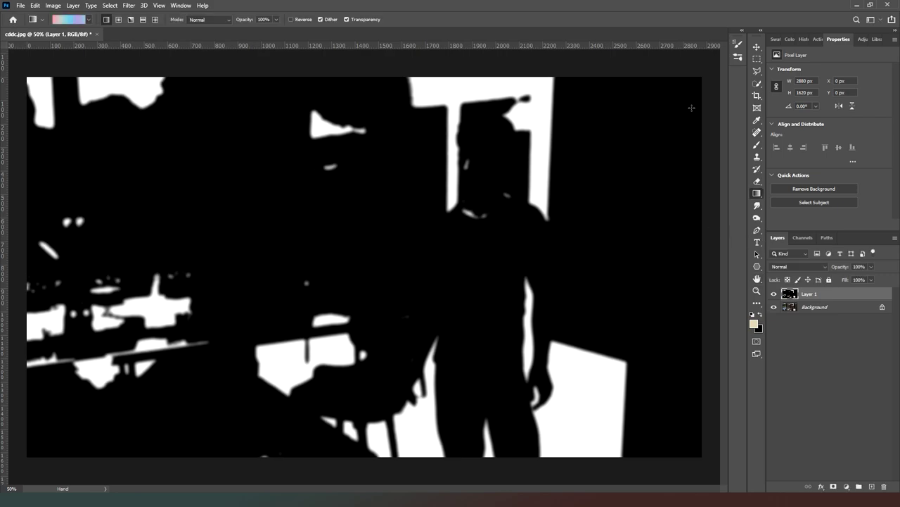
left_click(820, 268)
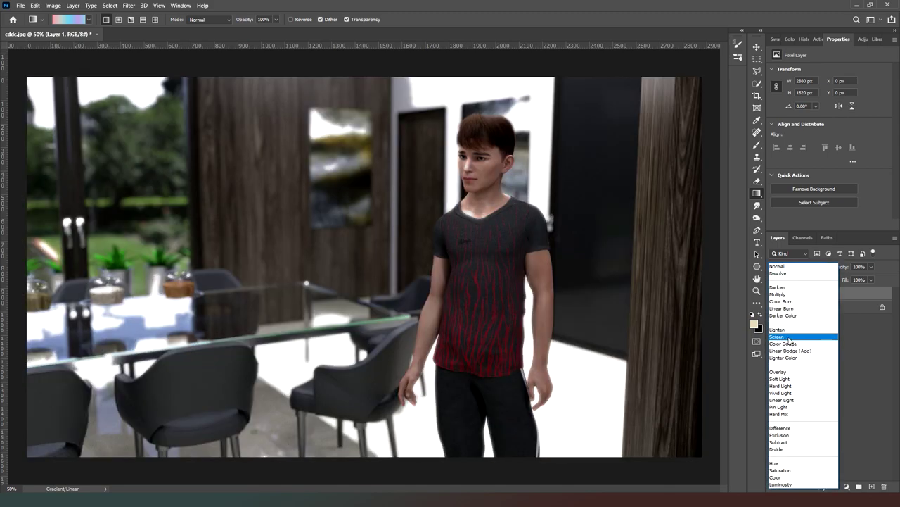
left_click(791, 338)
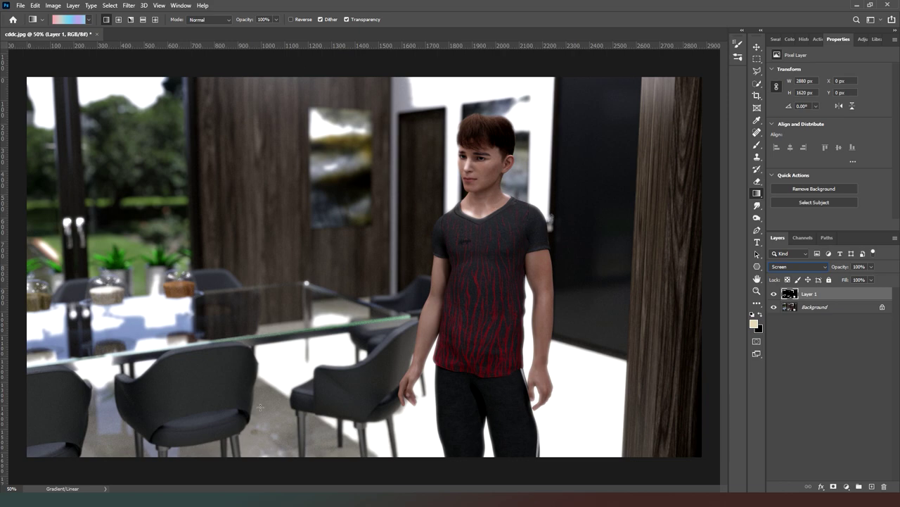
- Mask Layer 1's glow to the face and neck with a 200 px white brush, opacity 54%
left_click(834, 486)
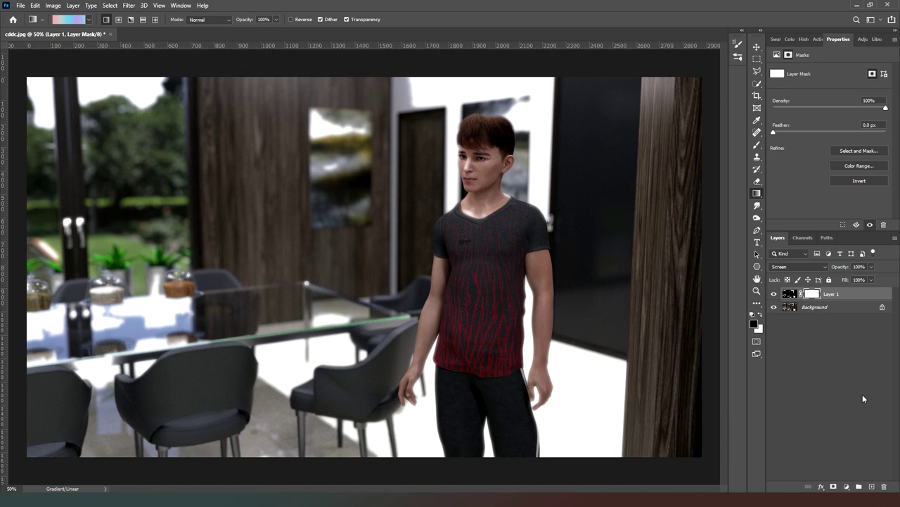
key("ctrl+i")
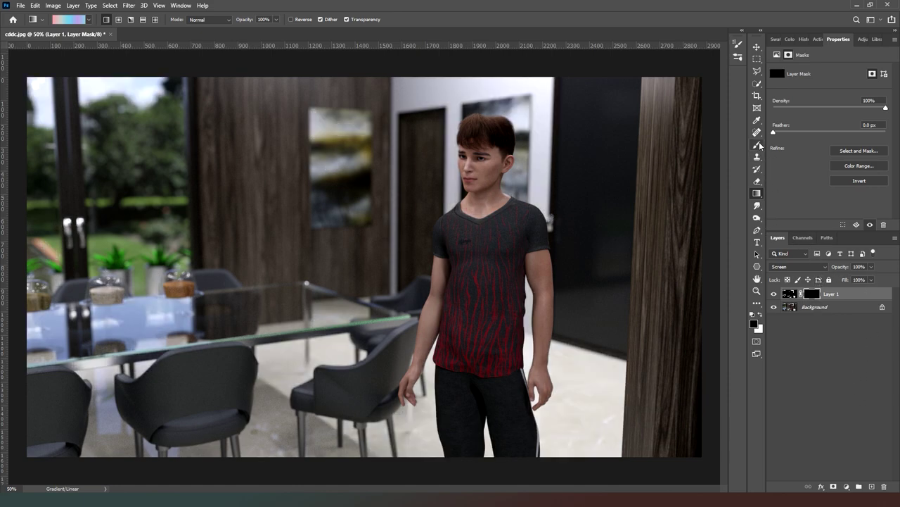
left_click(758, 144)
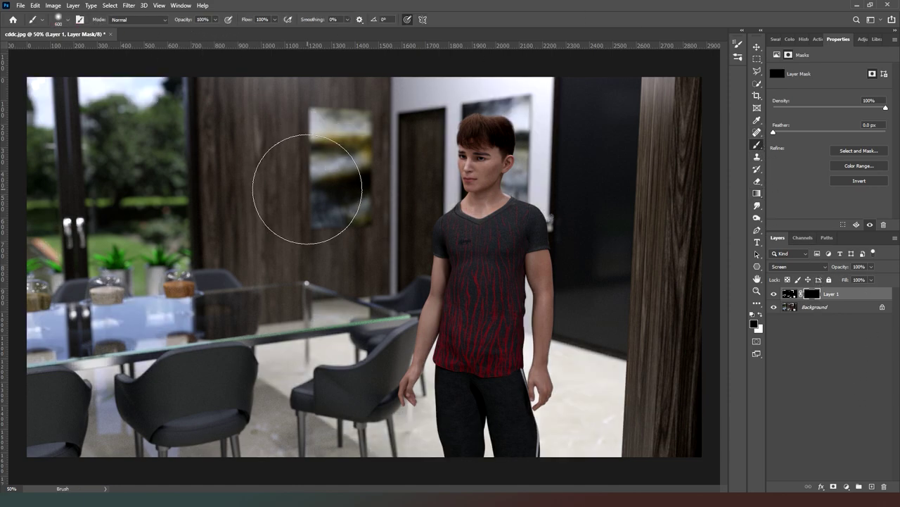
key("bracketleft")
key("bracketleft")
key("bracketleft")
key("bracketleft")
key("bracketleft")
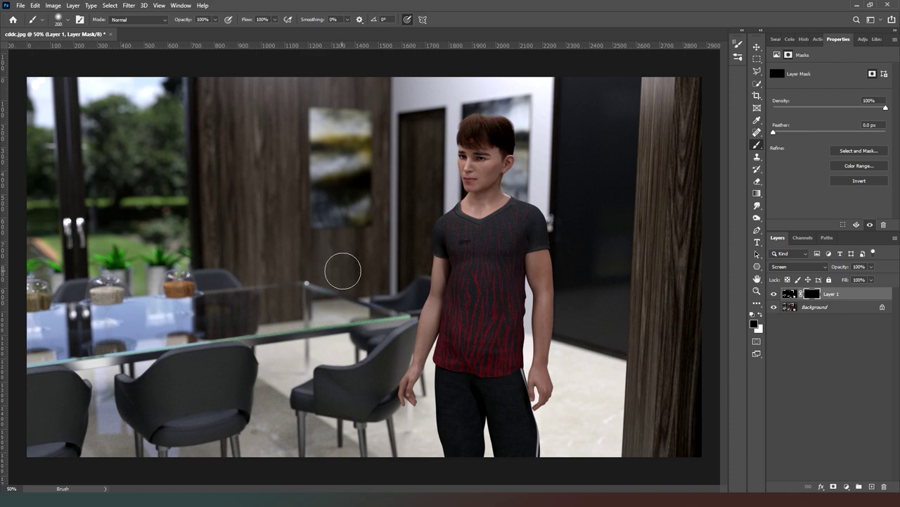
key("x")
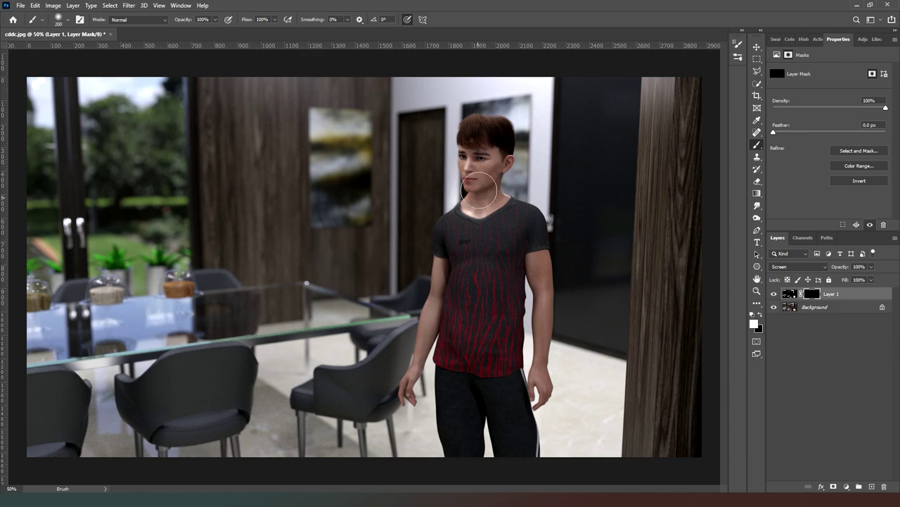
mouse_move(479, 187)
left_mouse_down()
mouse_move(513, 229)
mouse_move(481, 159)
mouse_move(468, 214)
mouse_move(467, 171)
mouse_move(509, 206)
mouse_move(440, 235)
mouse_move(487, 198)
left_mouse_up()
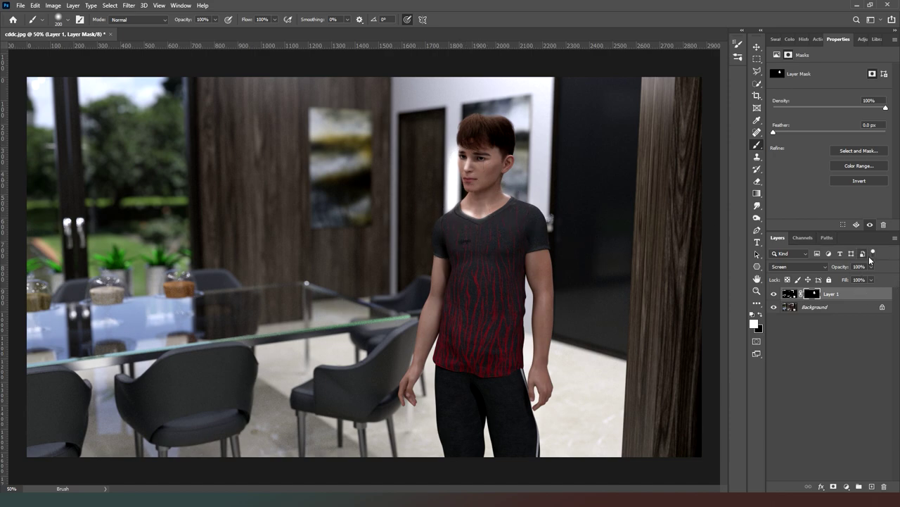
left_click(871, 267)
left_click_drag(860, 280, 852, 277)
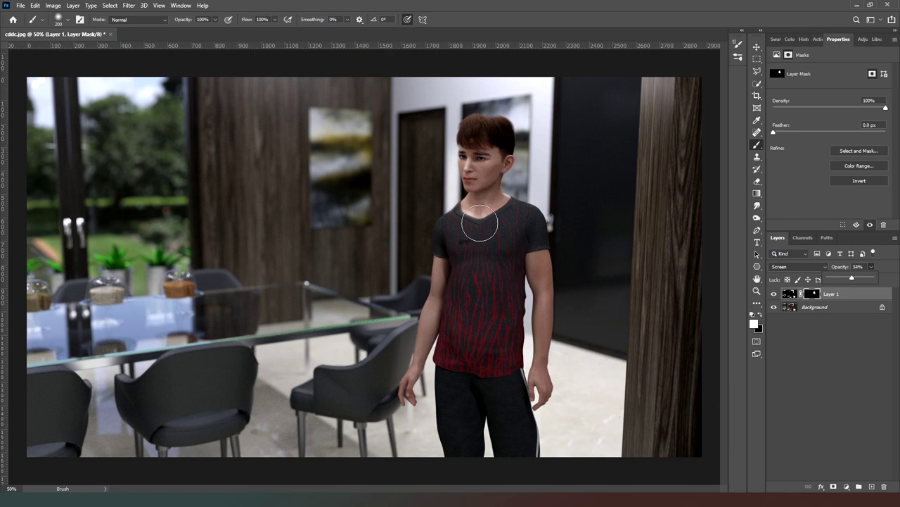
- Add Layer 2 and draw a polygonal wedge selection from the window top to the shoulder and table edge
left_click(872, 486)
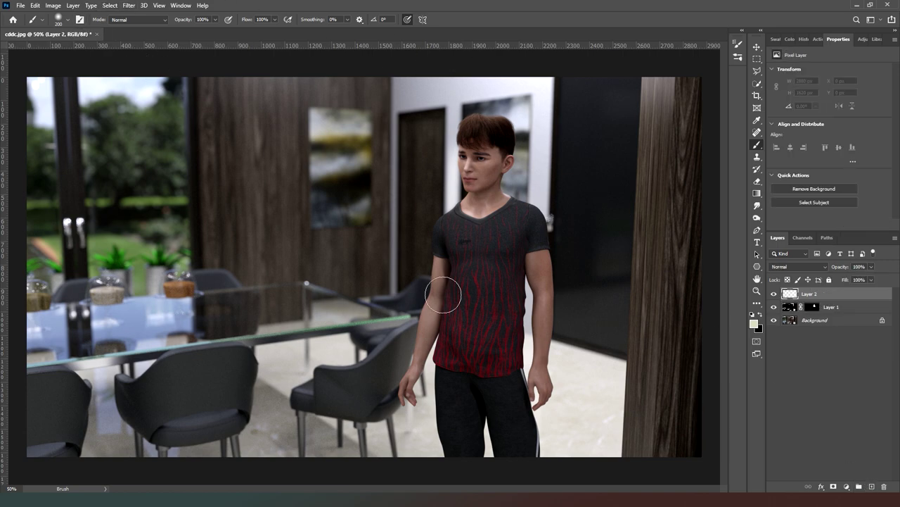
left_click(757, 70)
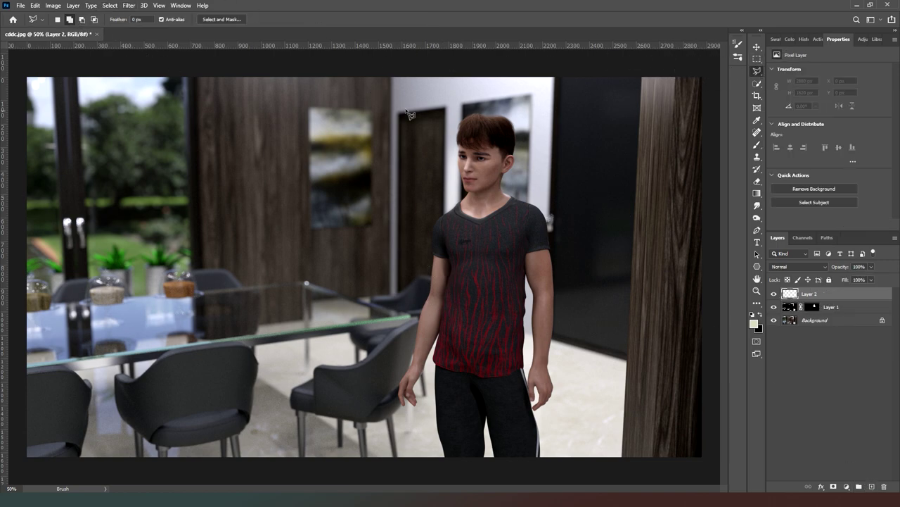
left_click(187, 77)
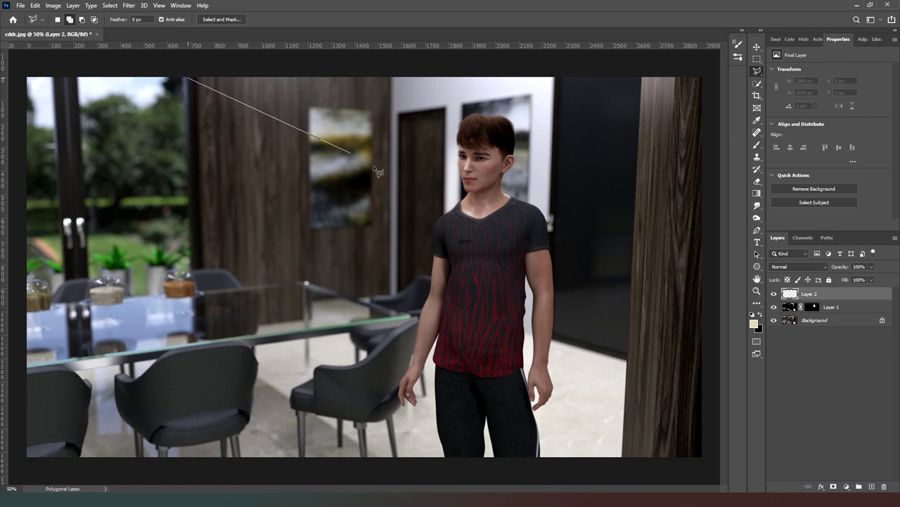
left_click(436, 210)
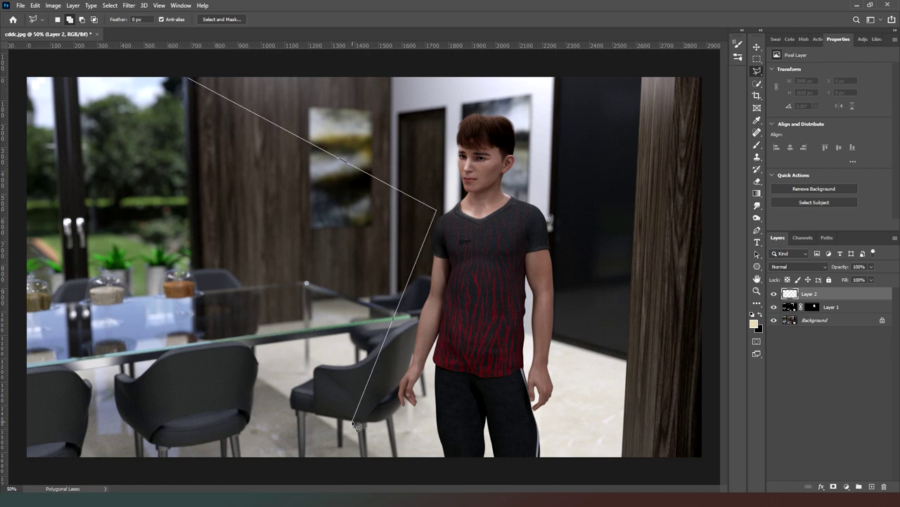
left_click(286, 325)
left_click(21, 365)
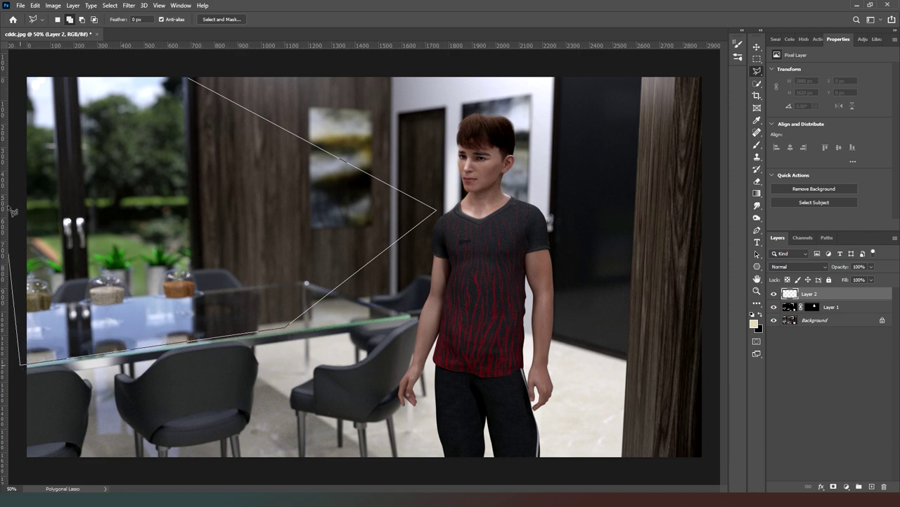
left_click(15, 61)
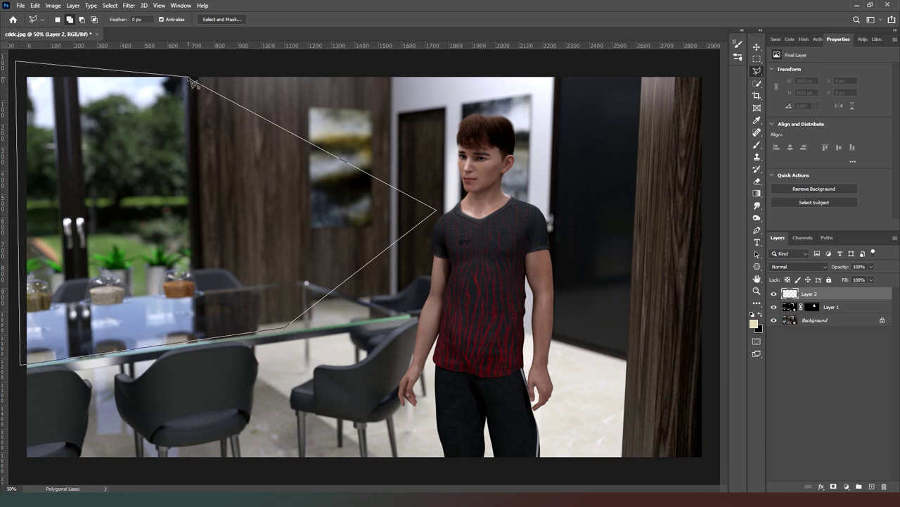
left_click(189, 79)
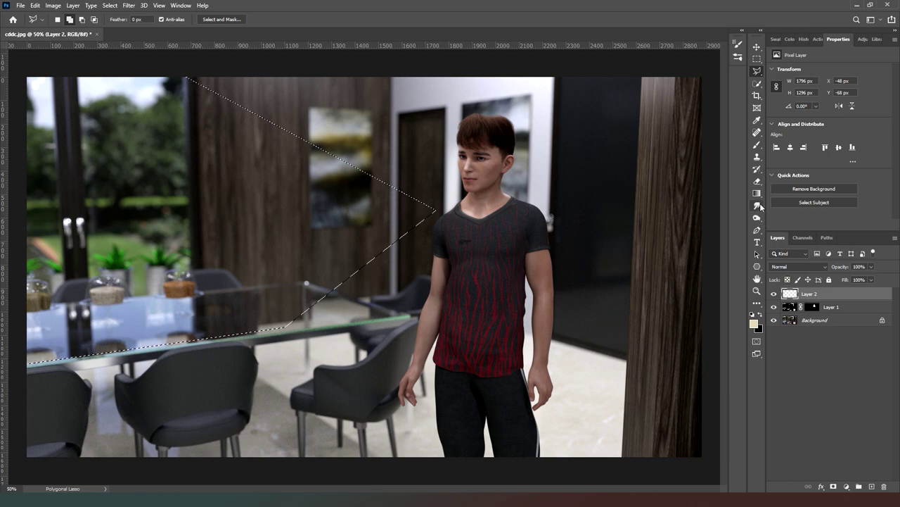
left_click(758, 148)
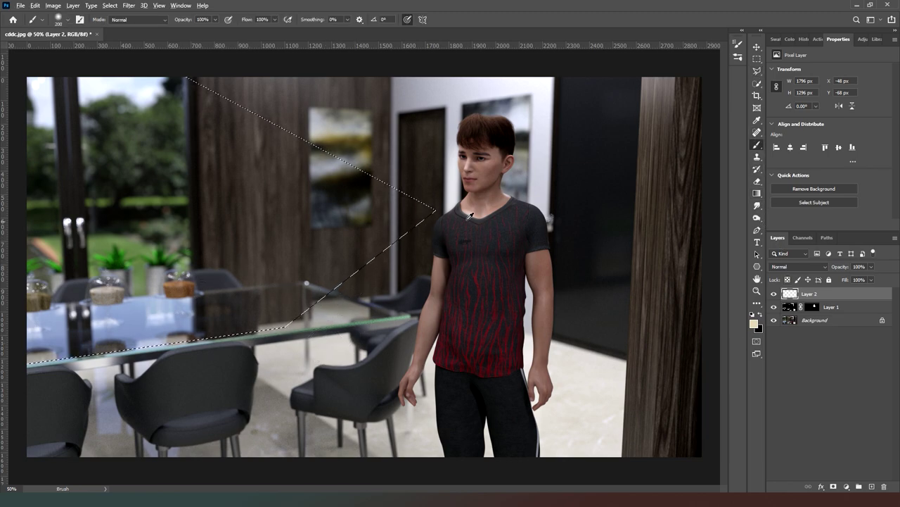
- Paint the wedge with wall-sampled light grey using a 400 px brush, then clear the selection
left_click(451, 91, "alt")
key("bracketright")
key("bracketright")
key("bracketright")
mouse_move(134, 50)
left_mouse_down()
mouse_move(145, 161)
mouse_move(349, 232)
mouse_move(60, 151)
mouse_move(71, 261)
left_mouse_up()
key("ctrl+d")
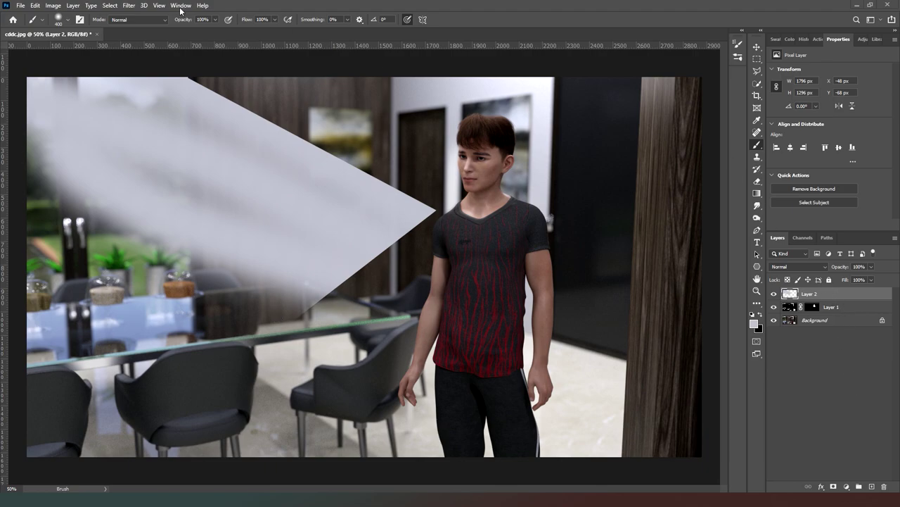
left_click(35, 5)
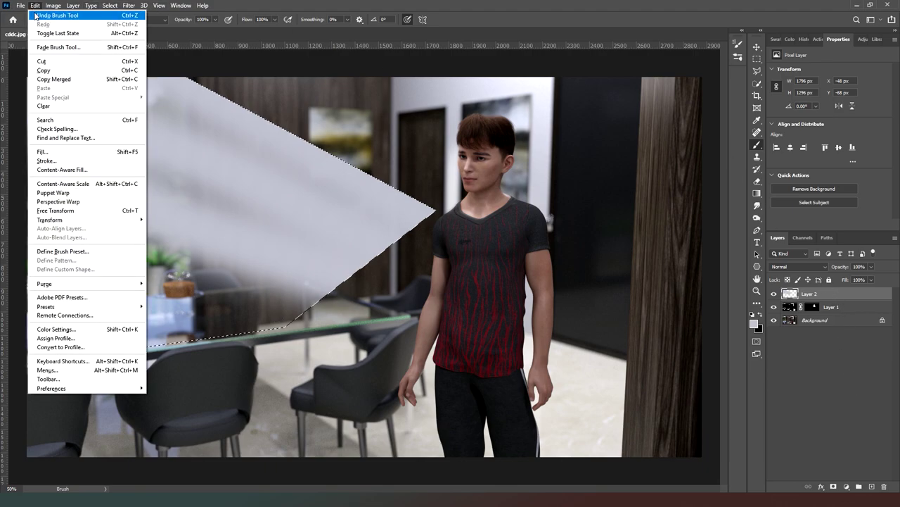
left_click(34, 15)
mouse_move(251, 302)
left_mouse_down()
mouse_move(270, 366)
mouse_move(116, 380)
mouse_move(78, 337)
left_mouse_up()
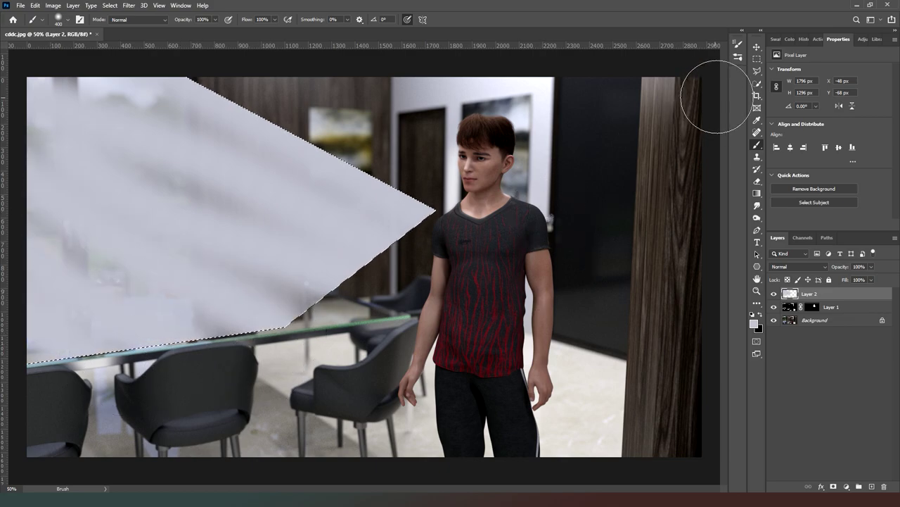
left_click(757, 58)
left_click(682, 88)
- Soften Layer 2's light streaks with an 18-pixel Gaussian Blur
left_click(128, 5)
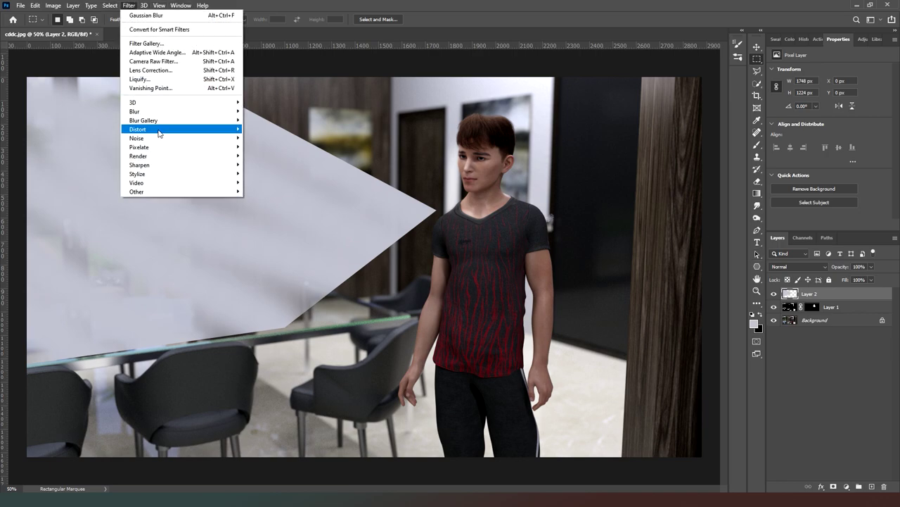
mouse_move(160, 112)
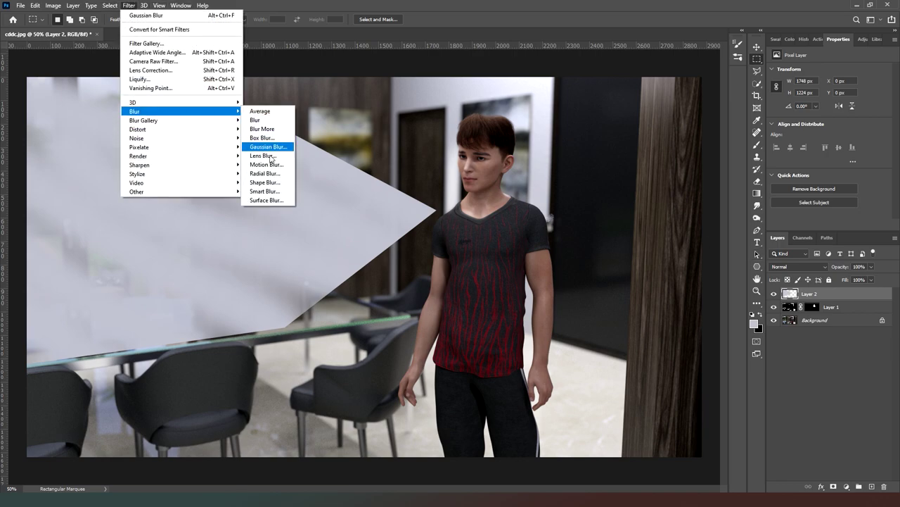
left_click(267, 146)
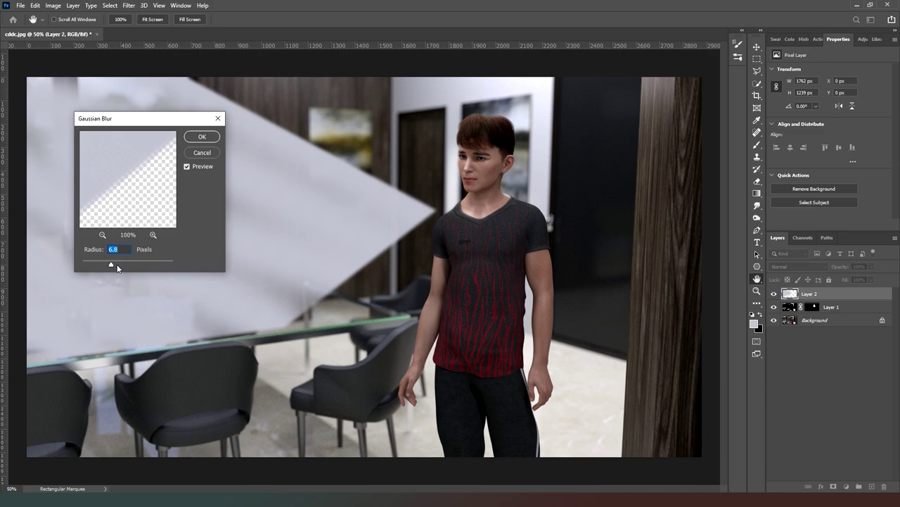
left_click_drag(117, 264, 122, 265)
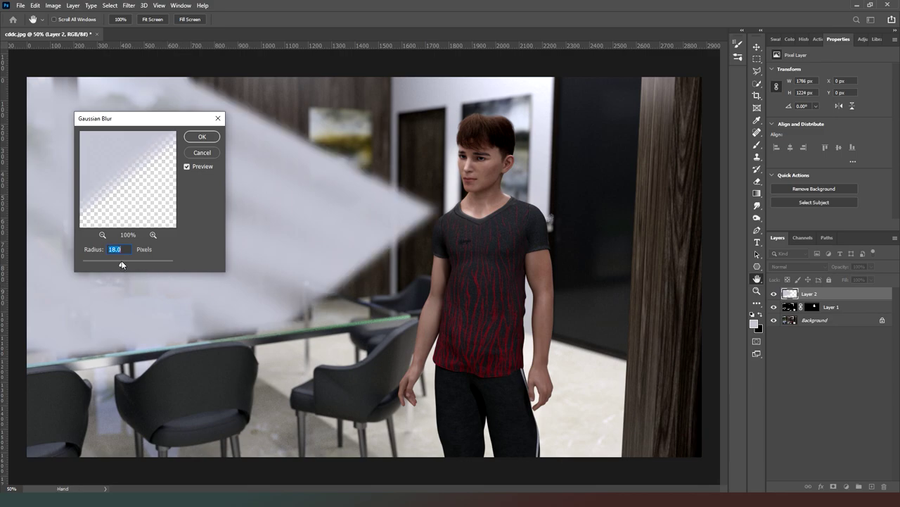
left_click(202, 137)
- Motion-blur the streaks at an angle of -38° over 901 pixels
left_click(128, 6)
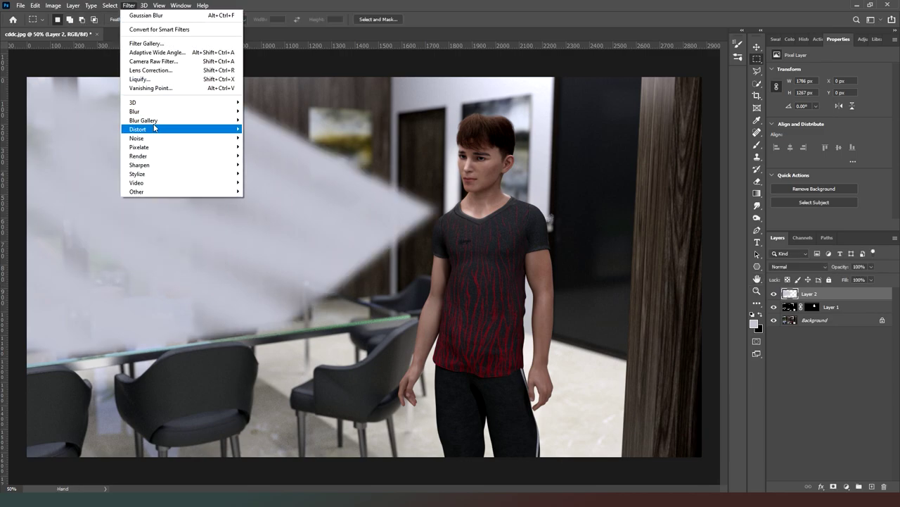
mouse_move(161, 111)
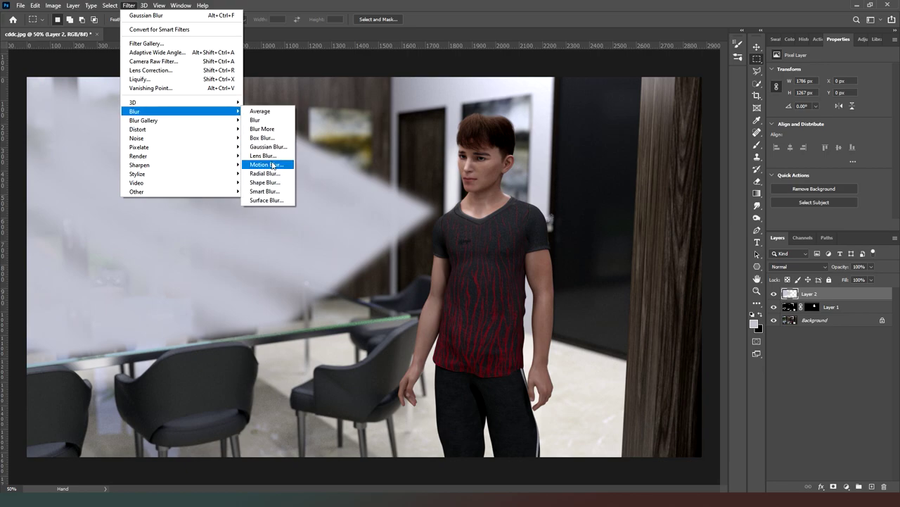
left_click(265, 164)
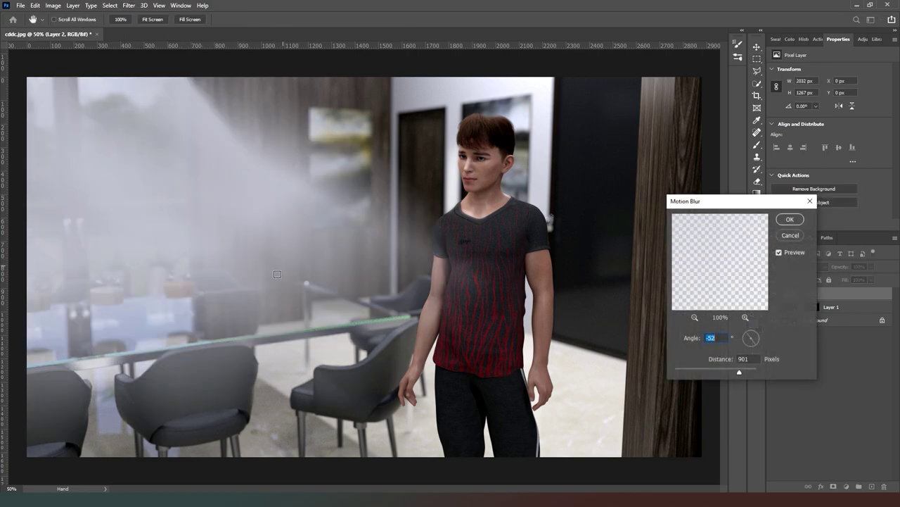
left_click(758, 344)
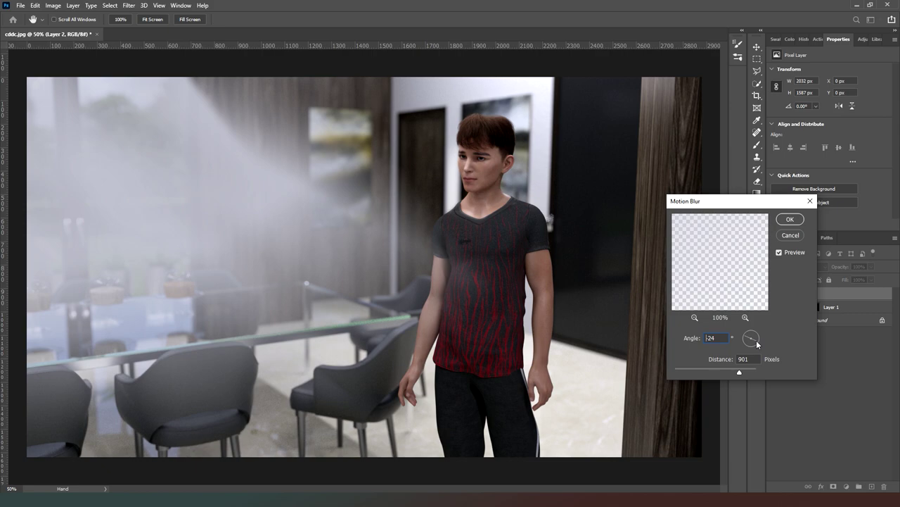
left_click(756, 339)
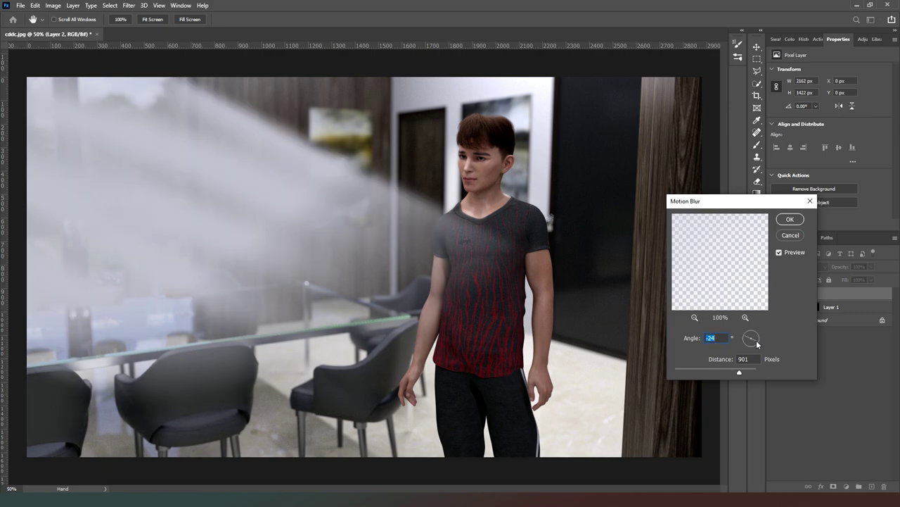
left_click(758, 344)
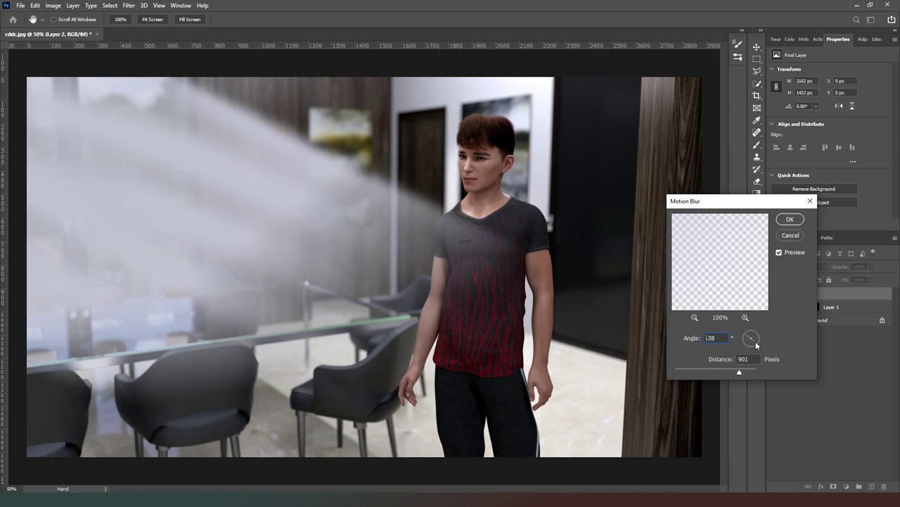
- Apply the motion blur to the light streaks and try Soft Light blending on Layer 2
left_click(791, 220)
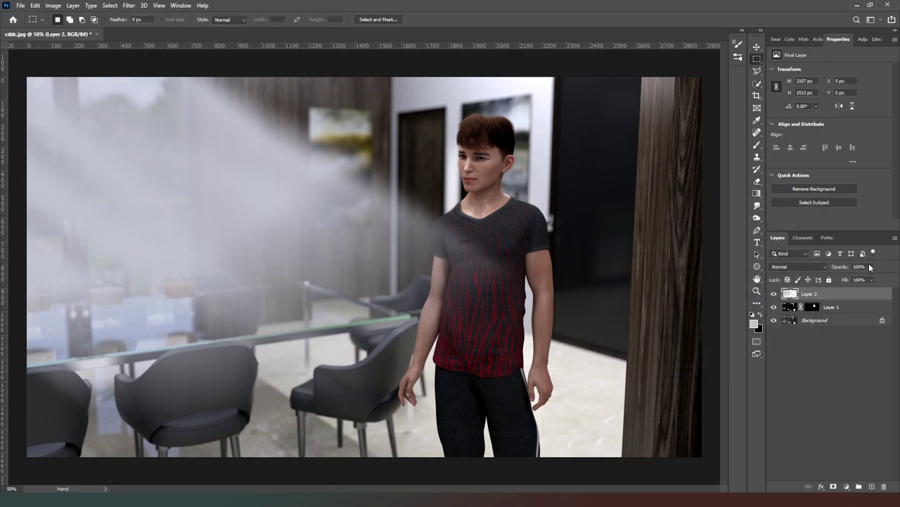
left_click(824, 268)
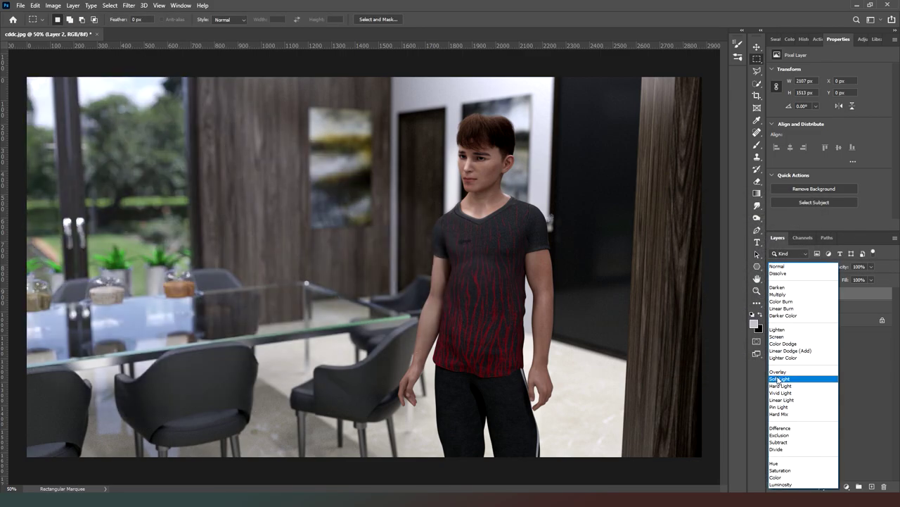
left_click(779, 379)
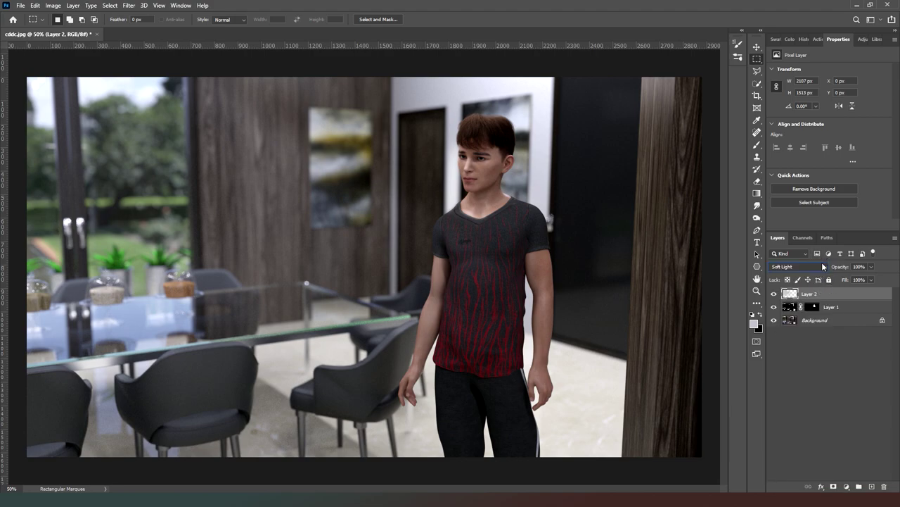
double_click(835, 296)
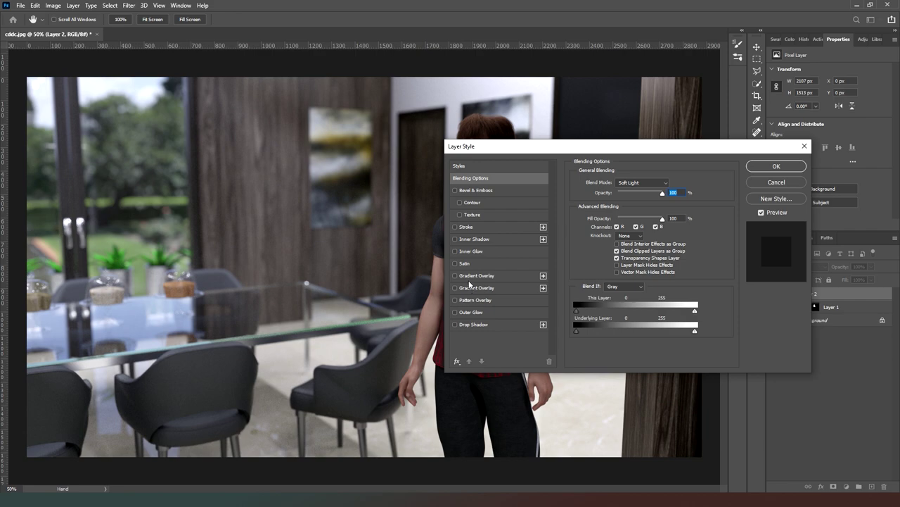
left_click(792, 181)
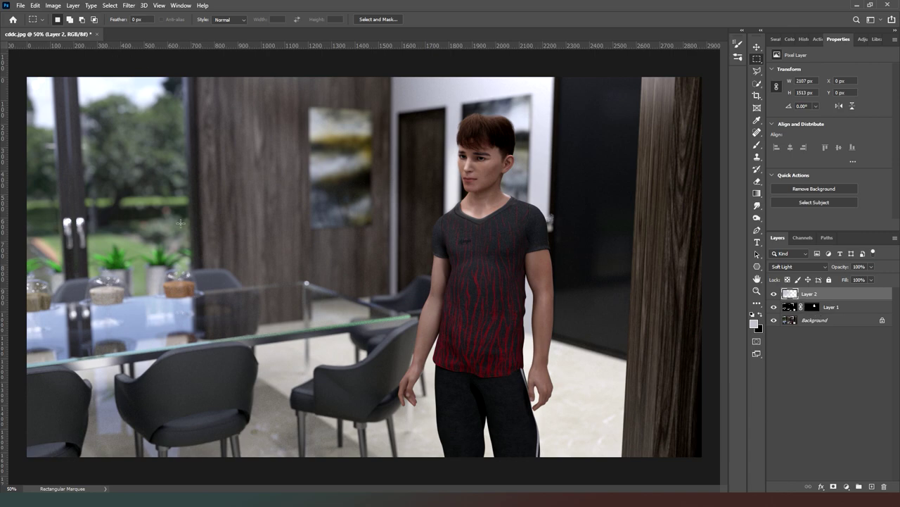
- Switch Layer 2 to Hard Light blend mode and lower its opacity to about 41%
left_click(827, 265)
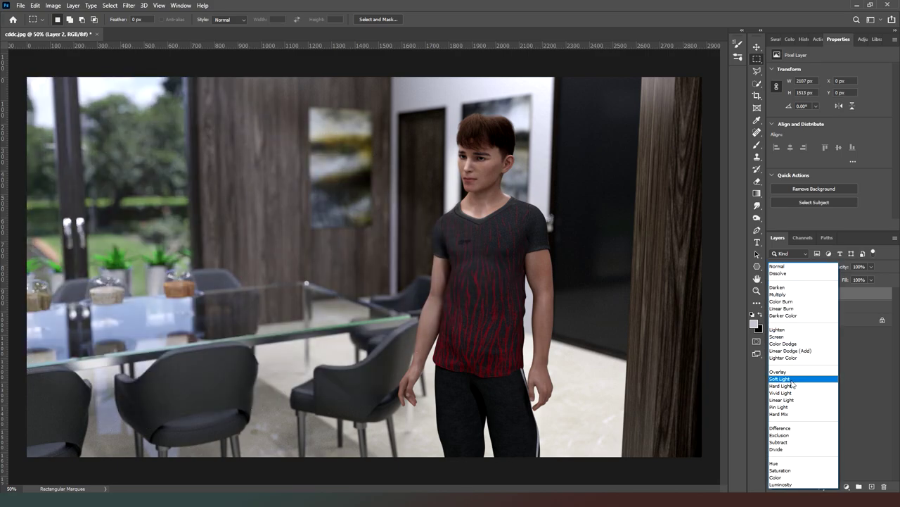
left_click(793, 386)
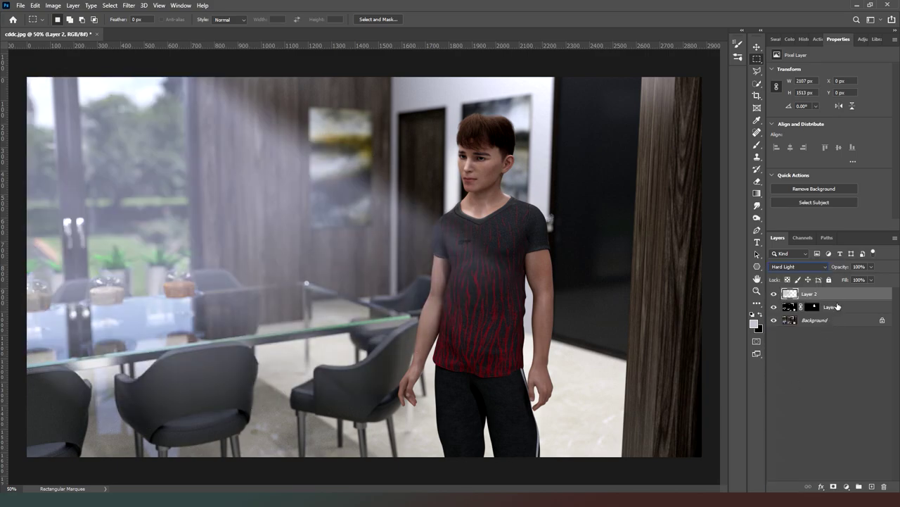
left_click(871, 266)
left_click_drag(862, 277, 842, 281)
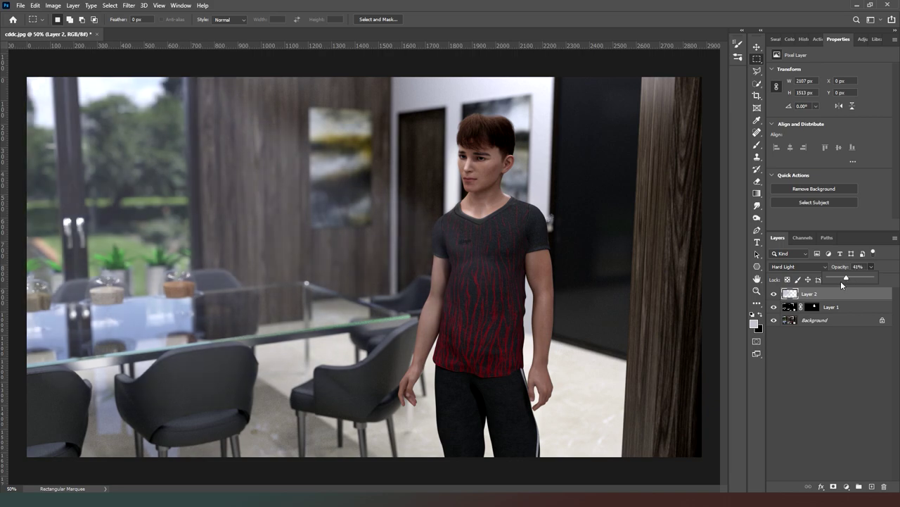
- Add a layer mask to Layer 2 and brush black over Garry to hide the rays there
left_click(833, 486)
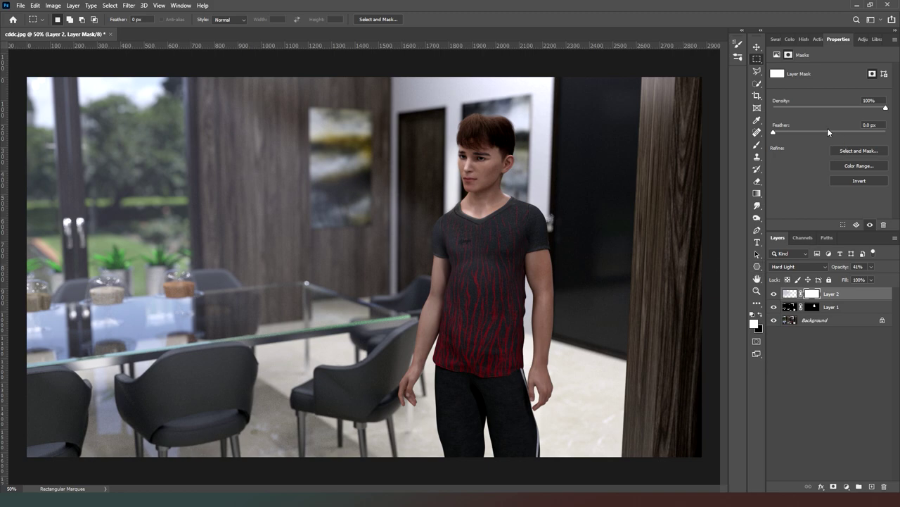
left_click(757, 145)
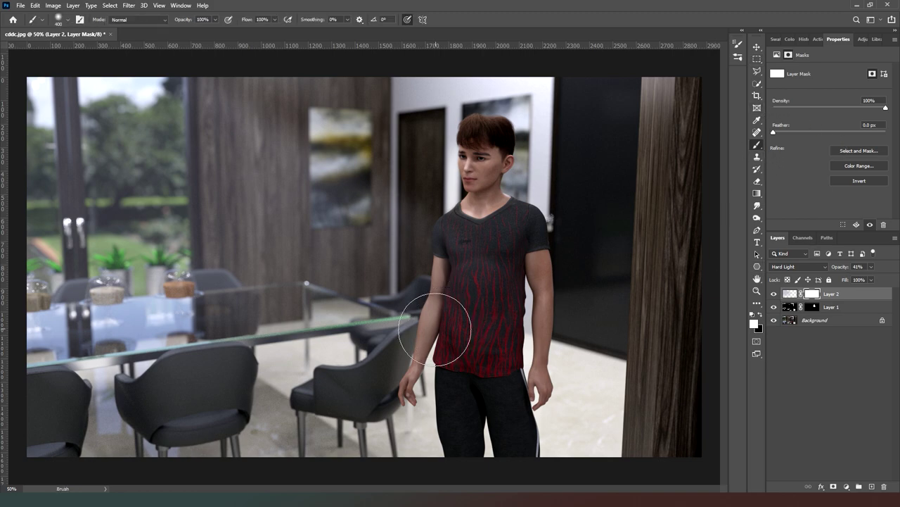
key("x")
mouse_move(483, 286)
left_mouse_down()
mouse_move(505, 243)
mouse_move(465, 243)
mouse_move(480, 316)
mouse_move(477, 262)
left_mouse_up()
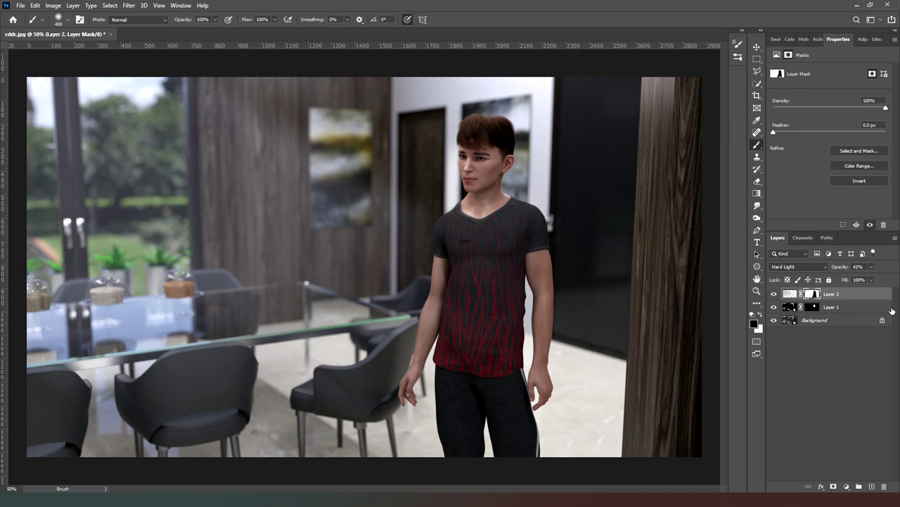
- Create Layer 3 and fill it with the pale cream colour efdcbb
left_click(872, 487)
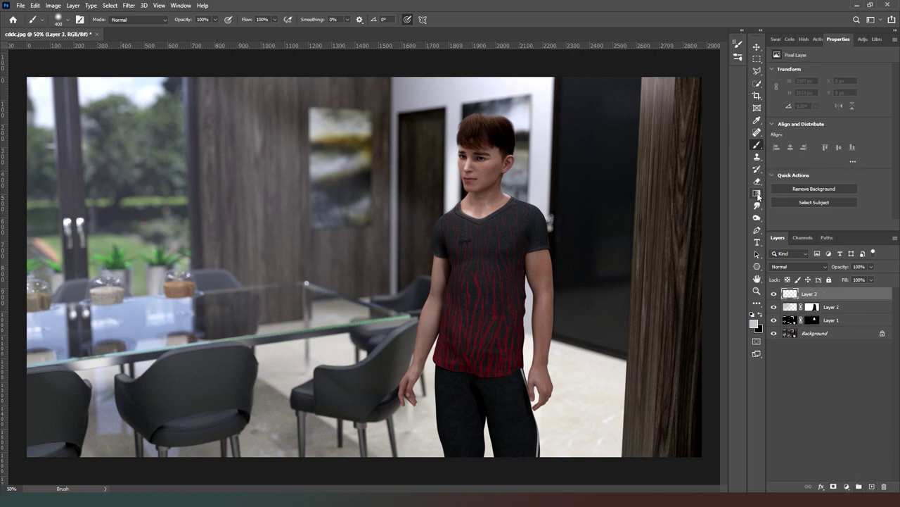
left_click(758, 194)
left_click(787, 202)
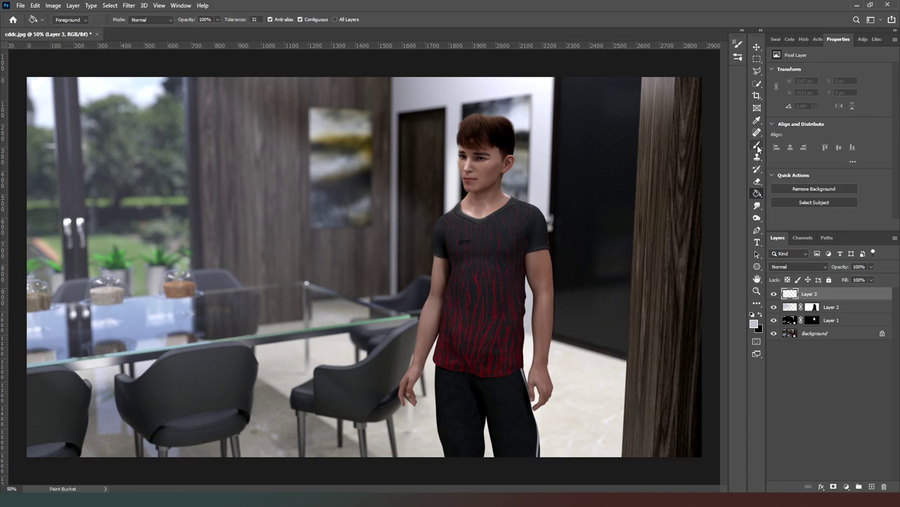
left_click(757, 145)
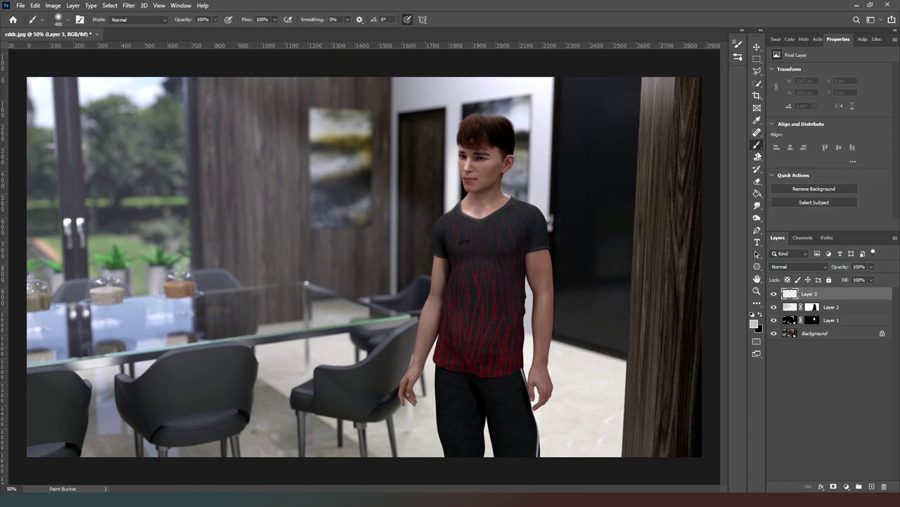
left_click(757, 194)
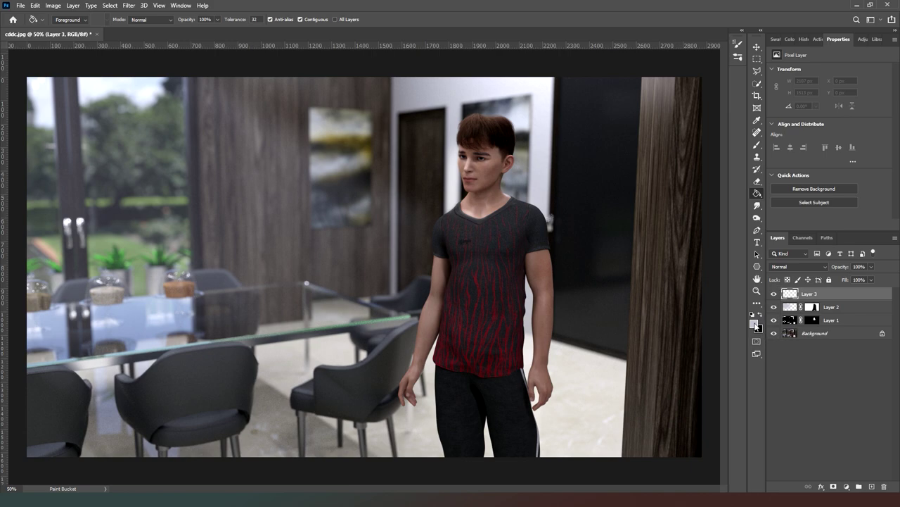
left_click(755, 324)
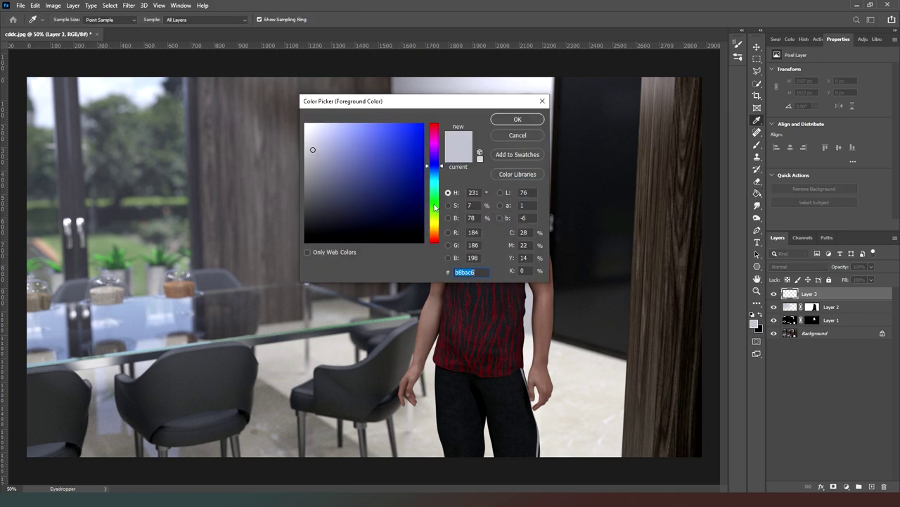
left_click(434, 231)
mouse_move(349, 143)
left_mouse_down()
mouse_move(338, 133)
mouse_move(326, 149)
mouse_move(331, 130)
left_mouse_up()
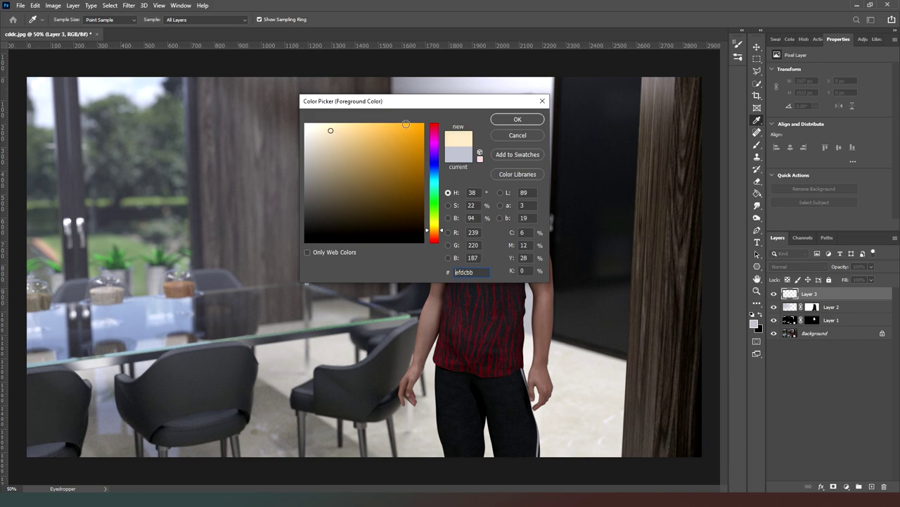
left_click(501, 120)
key("g")
left_click(614, 194)
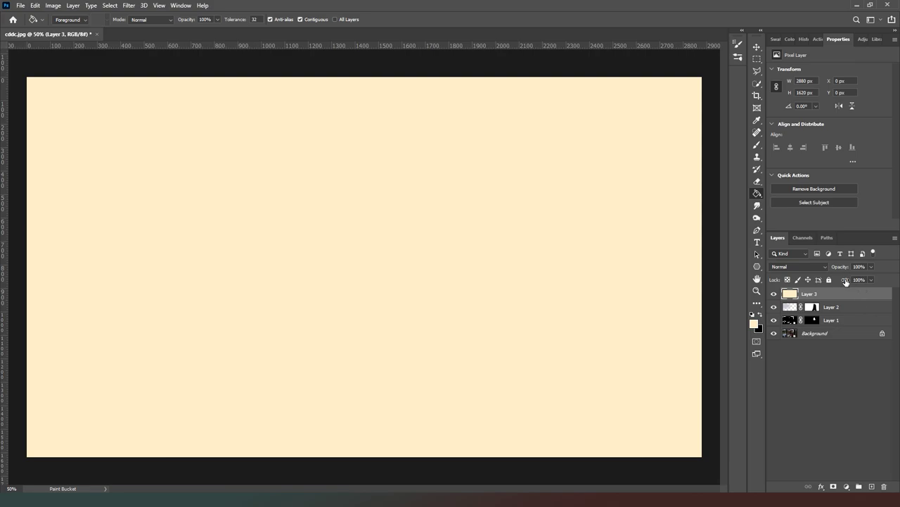
- Set Layer 3 to 15% opacity in Soft Light blend mode
left_click(872, 267)
left_click(830, 279)
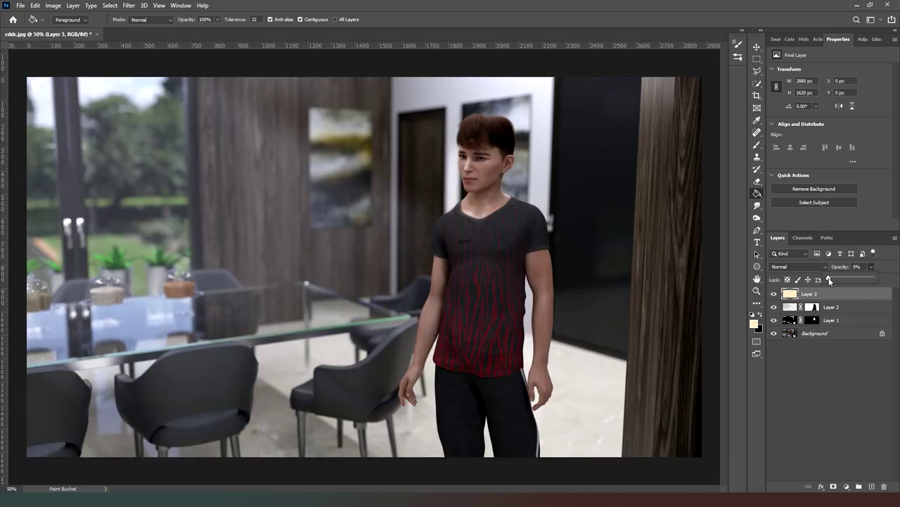
left_click_drag(830, 277, 832, 280)
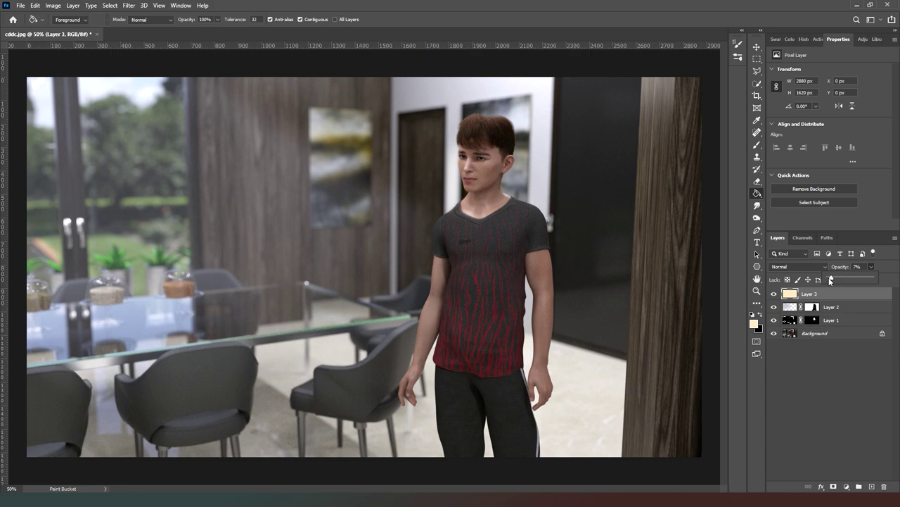
left_click_drag(831, 280, 838, 277)
left_click(820, 264)
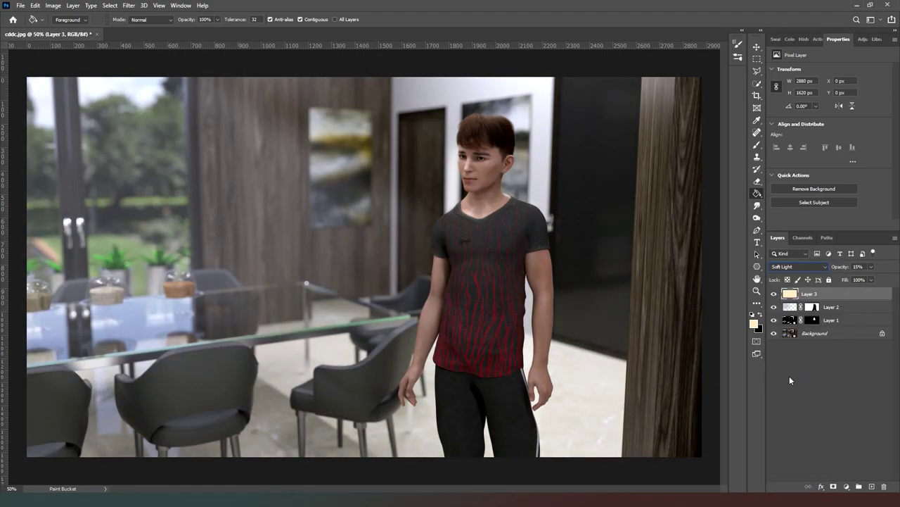
left_click(781, 379)
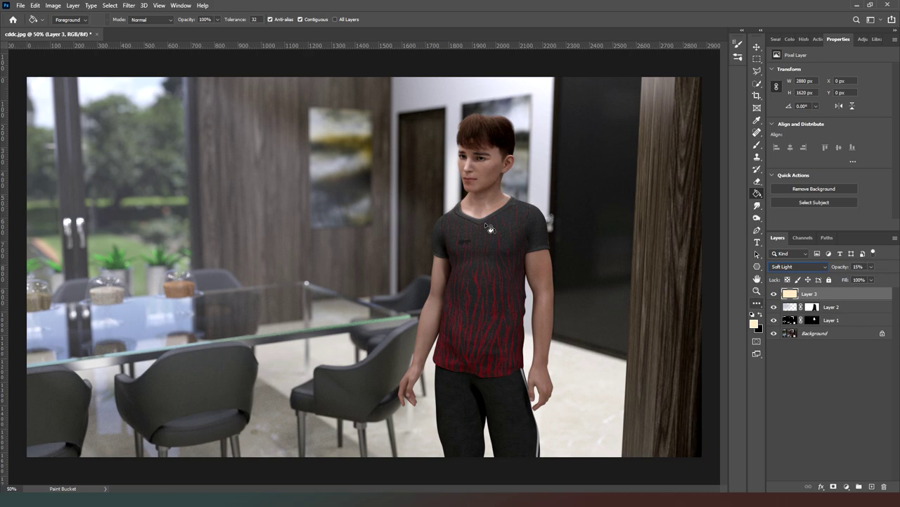